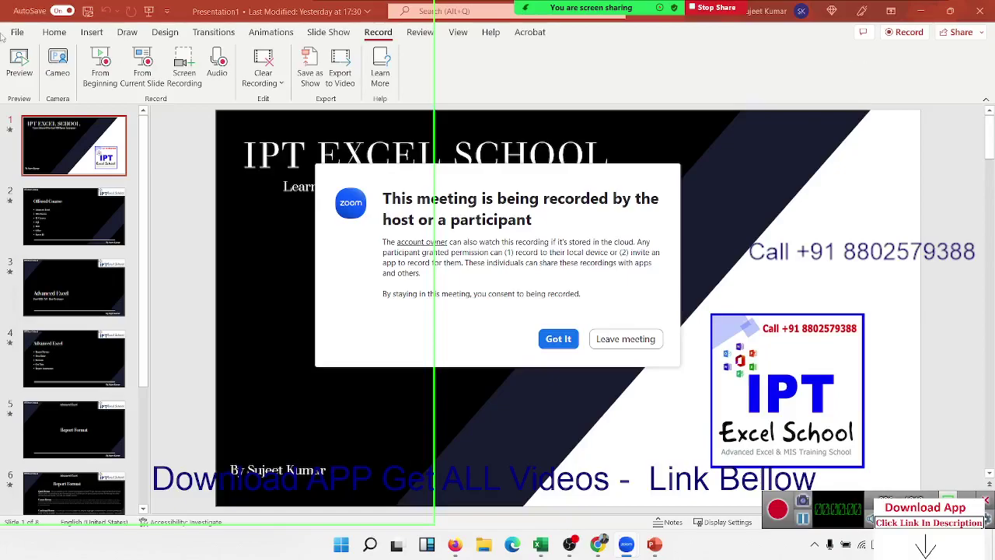
Step: Dismiss the Zoom meeting-recording notice and scroll through the IPT Excel School slides
click(570, 341)
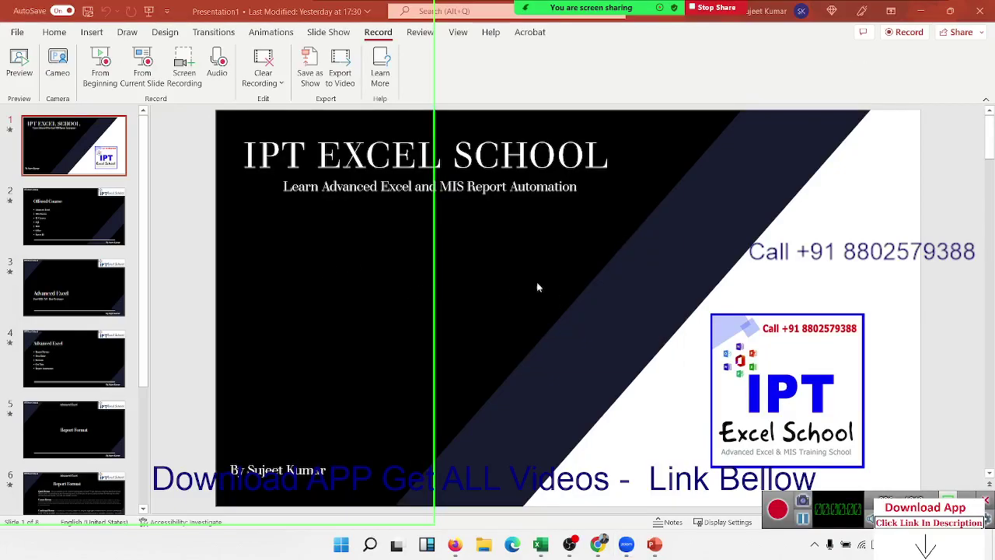
scroll(675, 288, down, 1)
scroll(421, 179, up, 1)
Step: Check the Slide Show tab, return to the Record tab, and browse the slides again
click(328, 34)
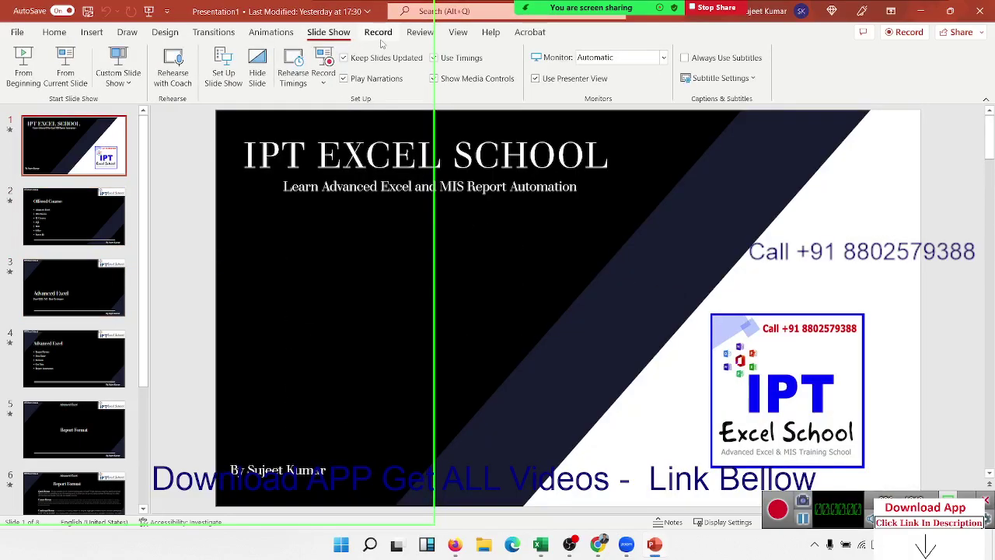
click(378, 35)
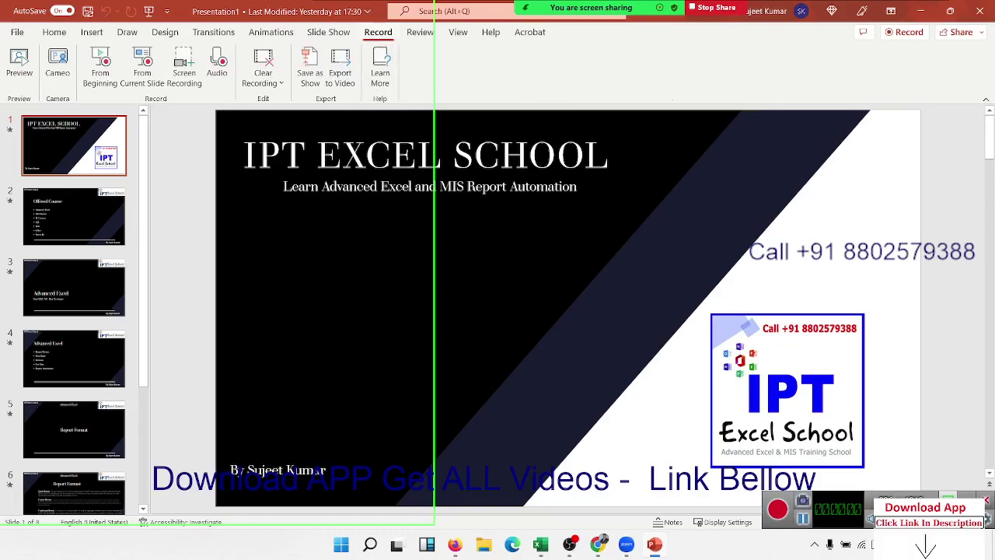
scroll(147, 251, down, 2)
scroll(147, 251, down, 1)
scroll(147, 252, up, 1)
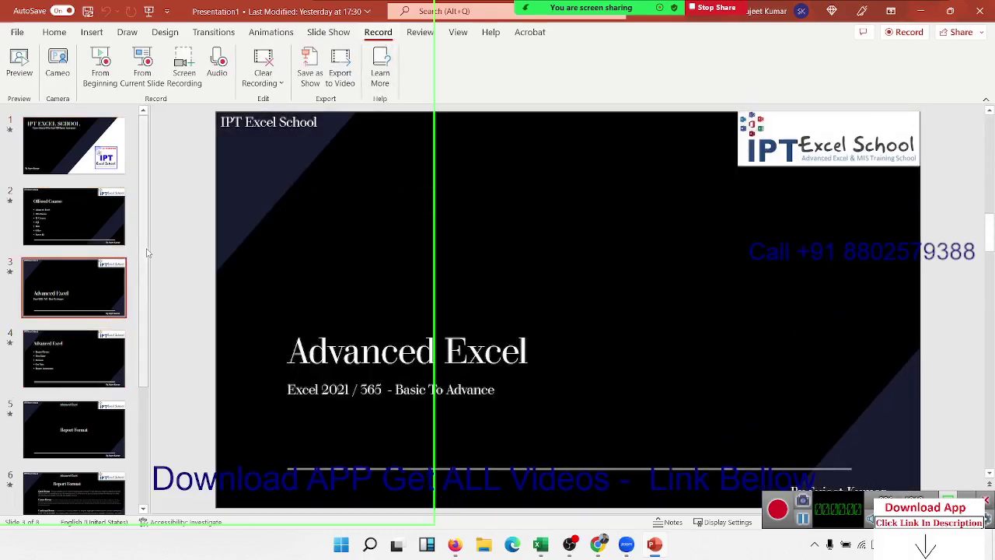
scroll(148, 252, up, 2)
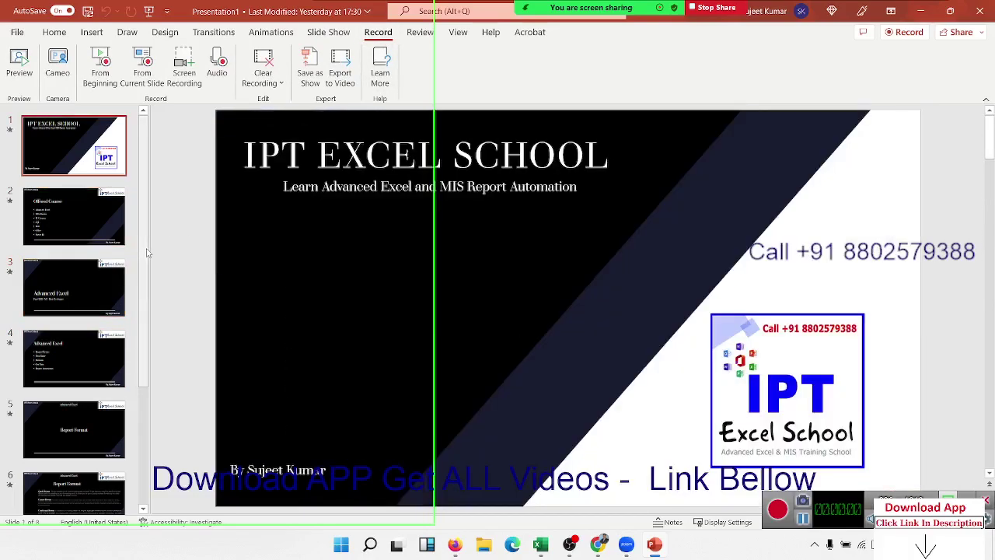
Step: Open the recording studio preview, dismiss its welcome message, and go to the Export to video page
click(21, 64)
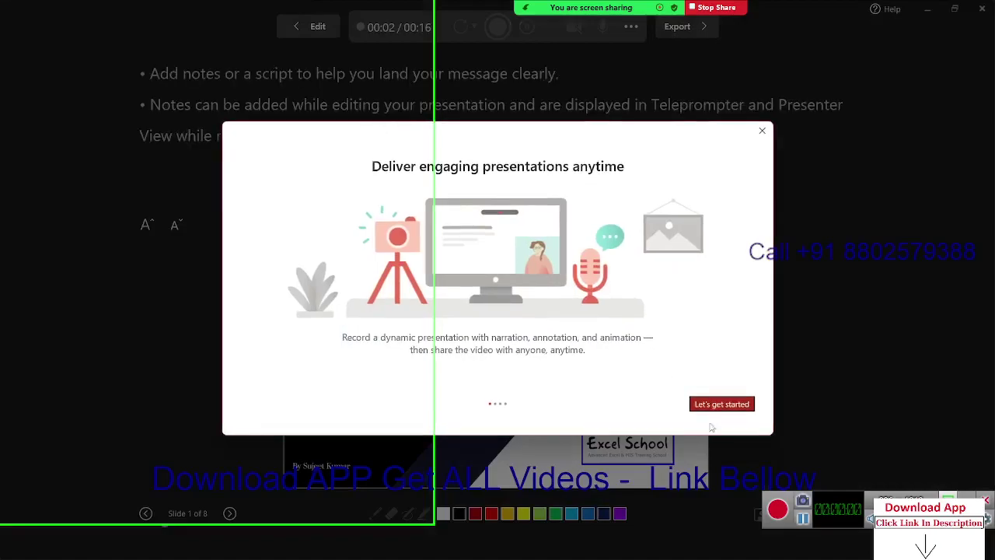
click(762, 131)
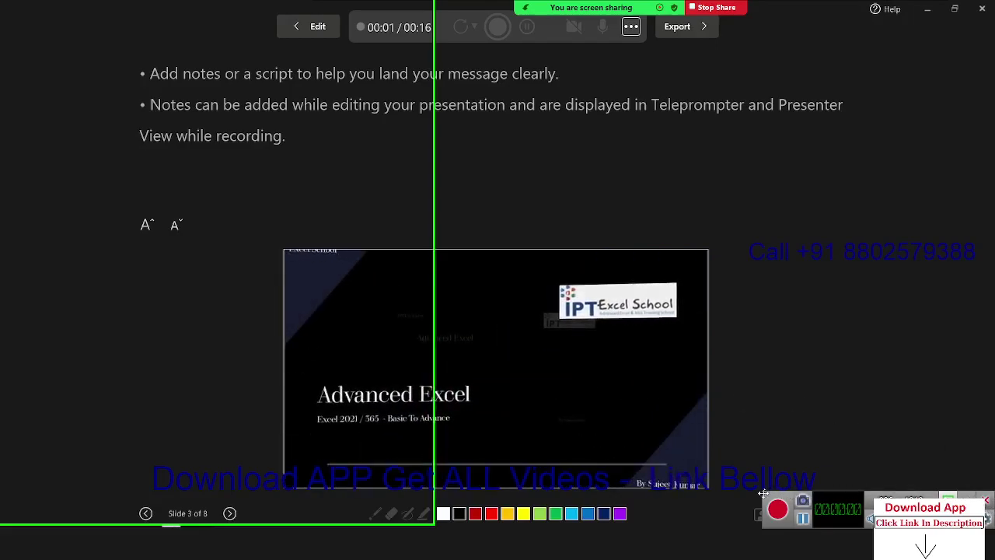
mouse_move(764, 493)
mouse_down()
mouse_move(773, 529)
mouse_move(765, 510)
mouse_up()
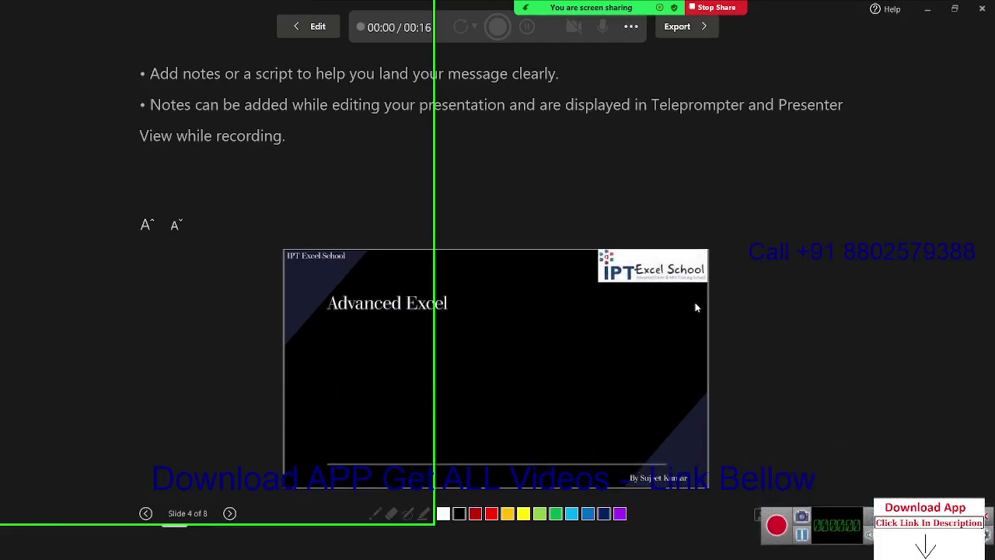
click(692, 28)
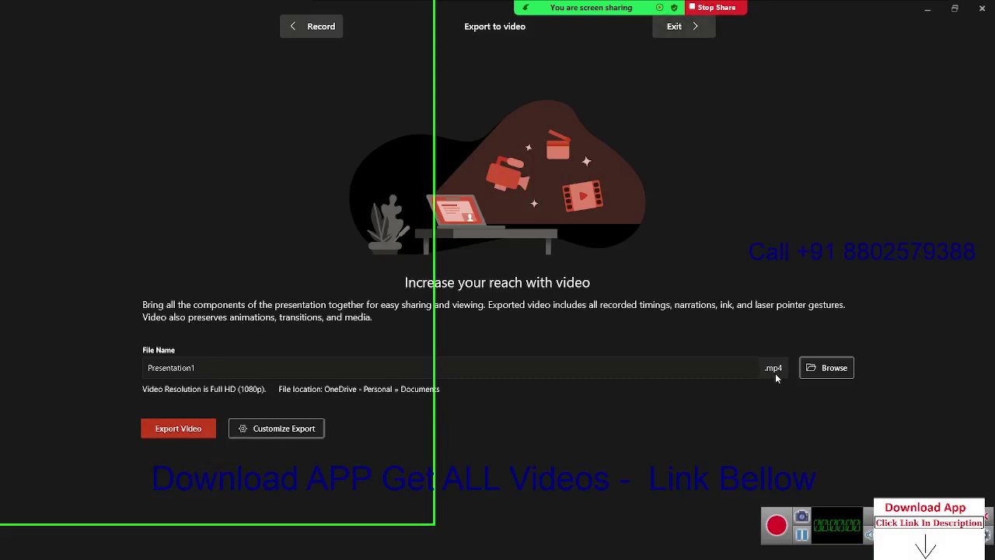
Step: Export Presentation1.mp4 in Full HD, then return to the recording view while it exports
click(182, 428)
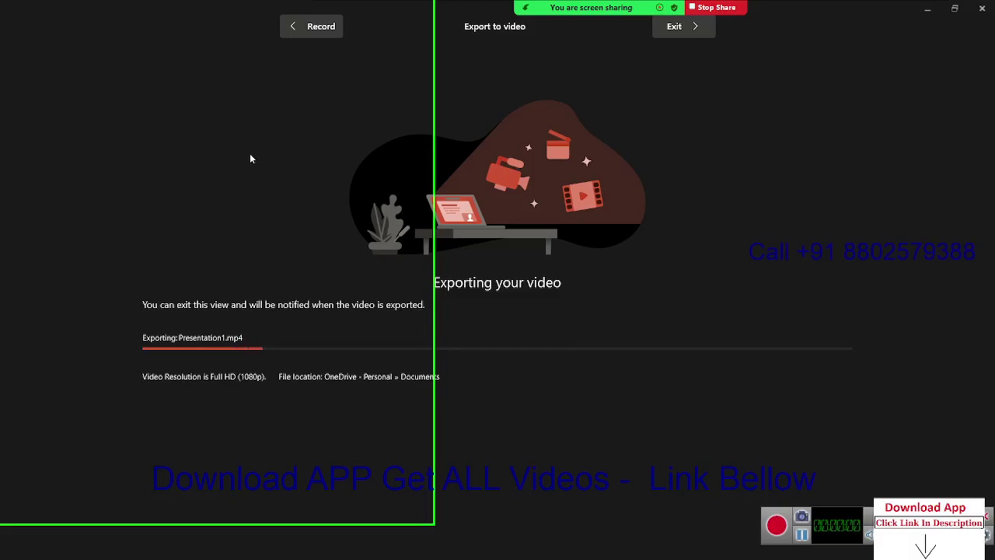
click(292, 28)
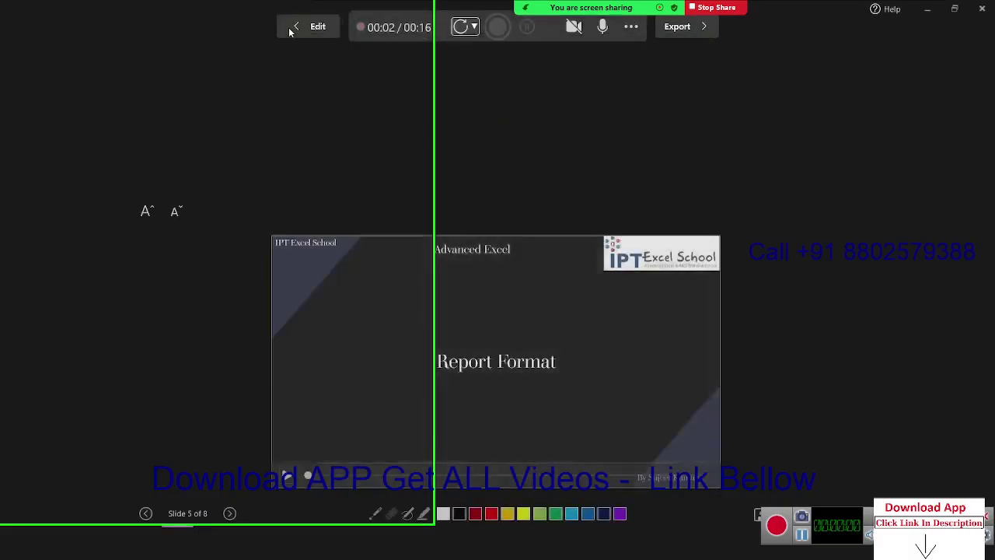
Step: Leave the recording view for normal editing and browse the slide thumbnails during the export
click(289, 31)
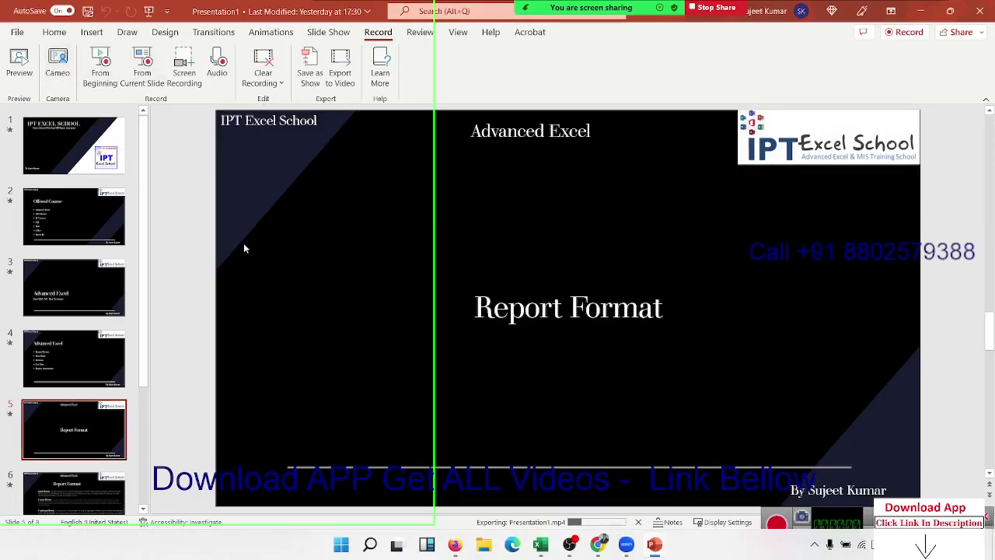
scroll(134, 246, down, 3)
scroll(133, 247, up, 3)
scroll(134, 247, down, 3)
scroll(134, 247, up, 3)
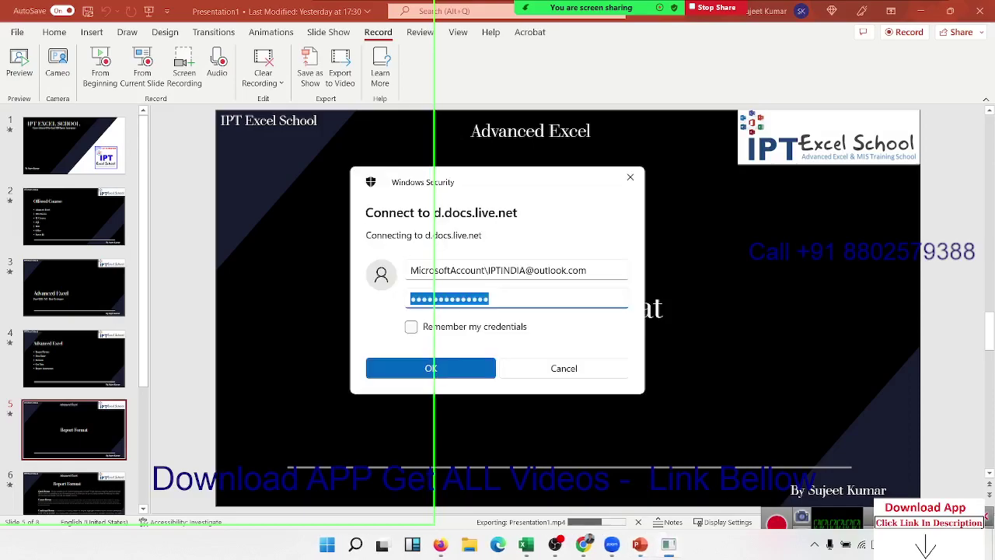
Step: Cancel the OneDrive sign-in and upload error, then record from the first slide
click(549, 366)
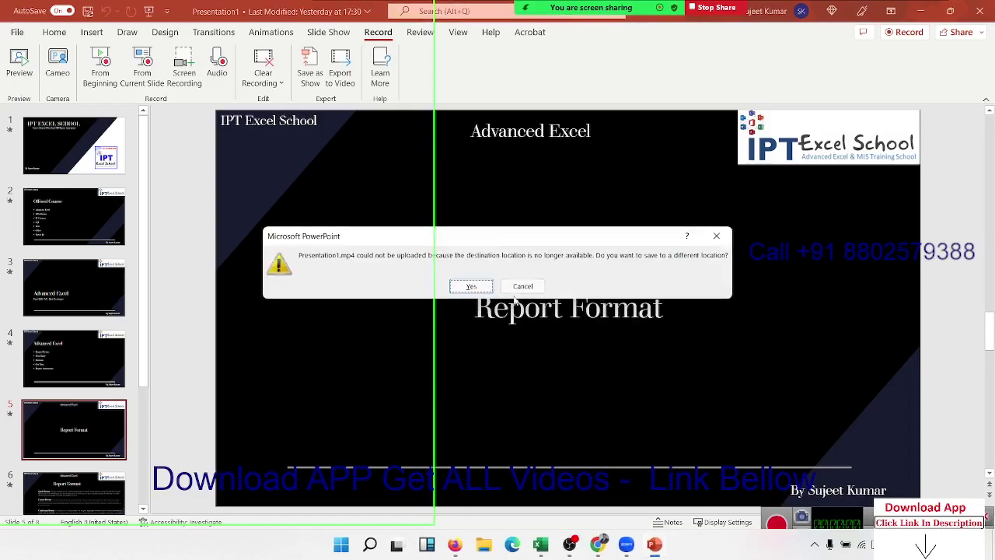
click(522, 286)
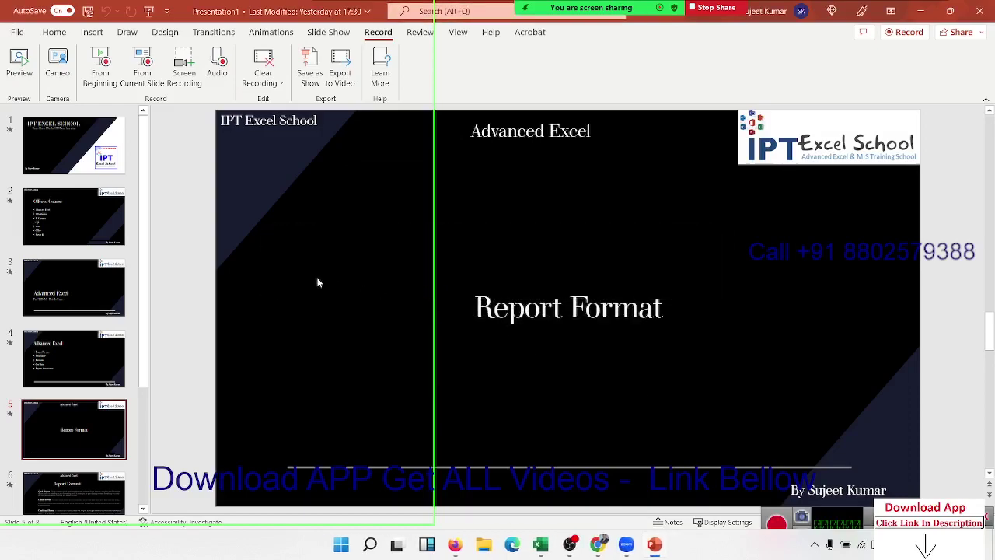
click(100, 76)
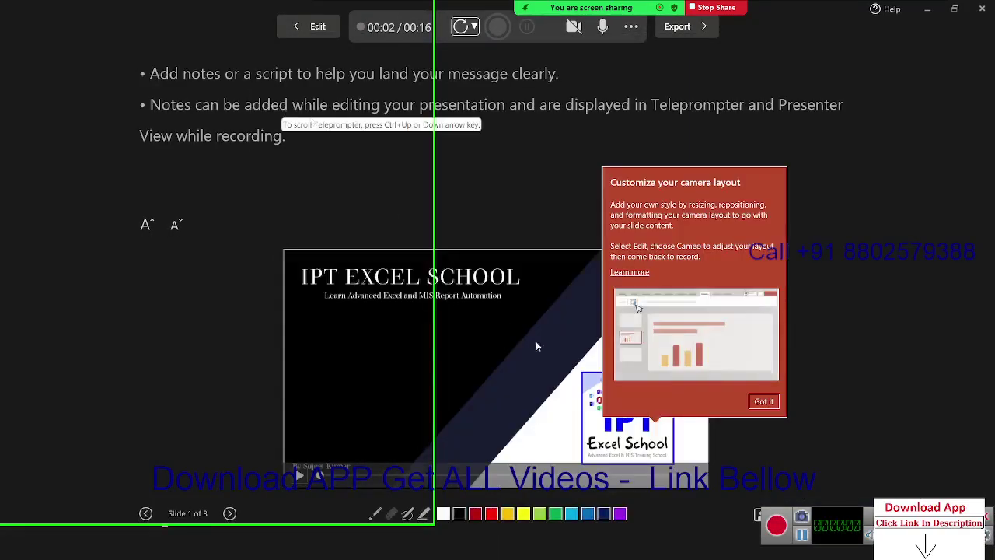
Step: Dismiss the camera tip and advance the recording view to slide 6, Report Format, without retaking
click(766, 403)
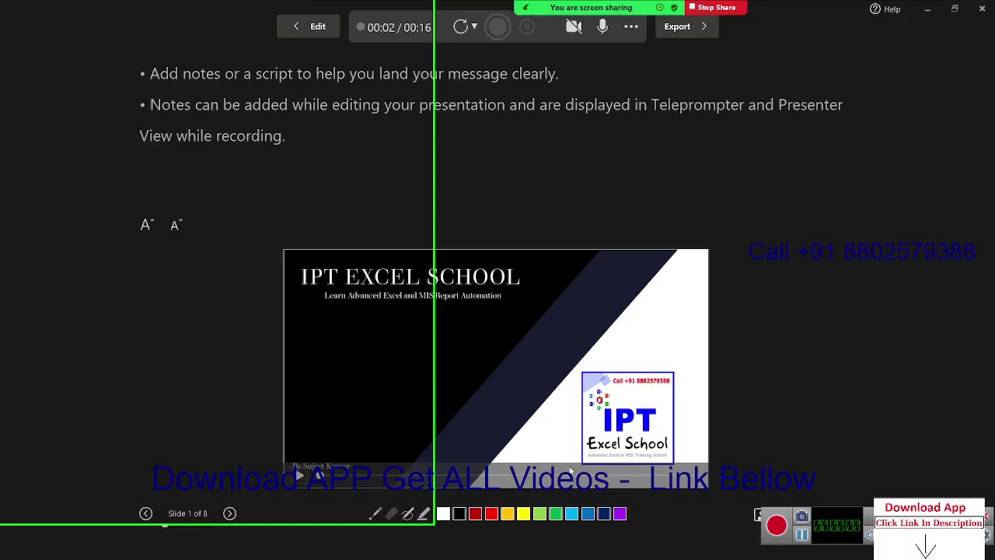
click(230, 513)
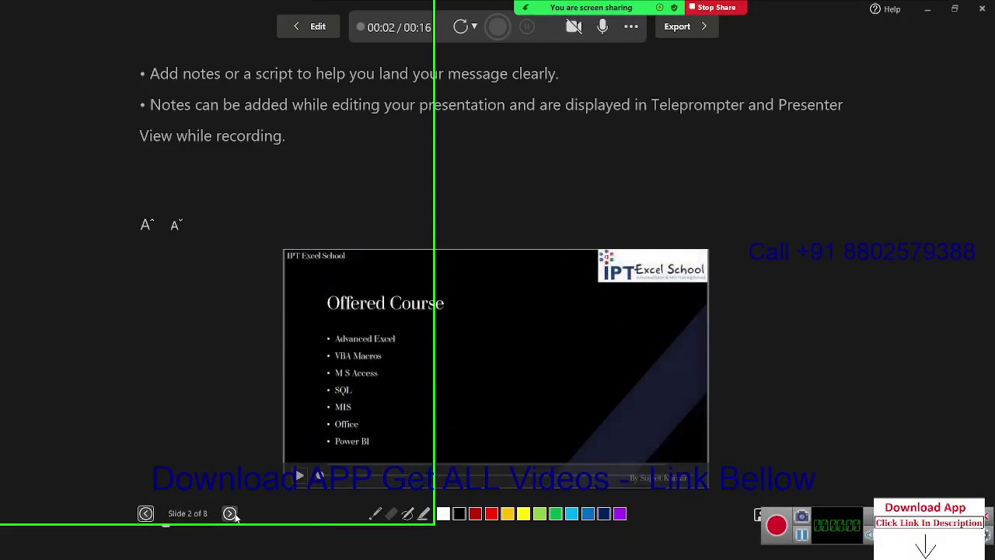
click(230, 513)
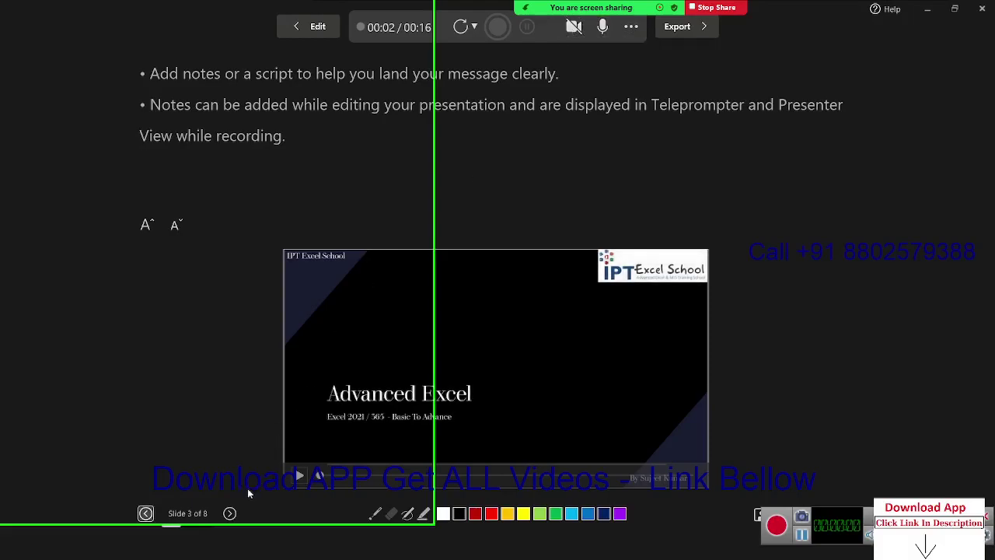
click(230, 514)
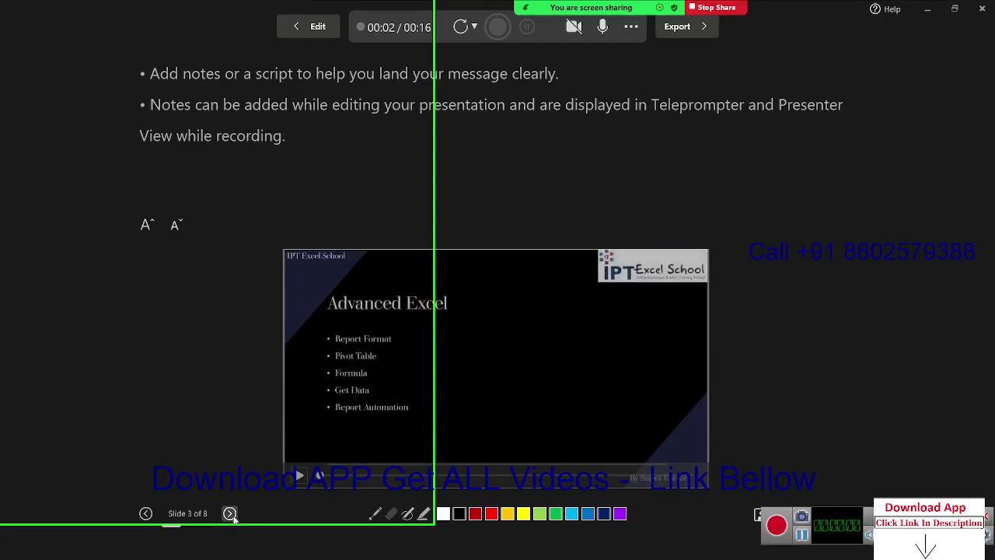
click(231, 514)
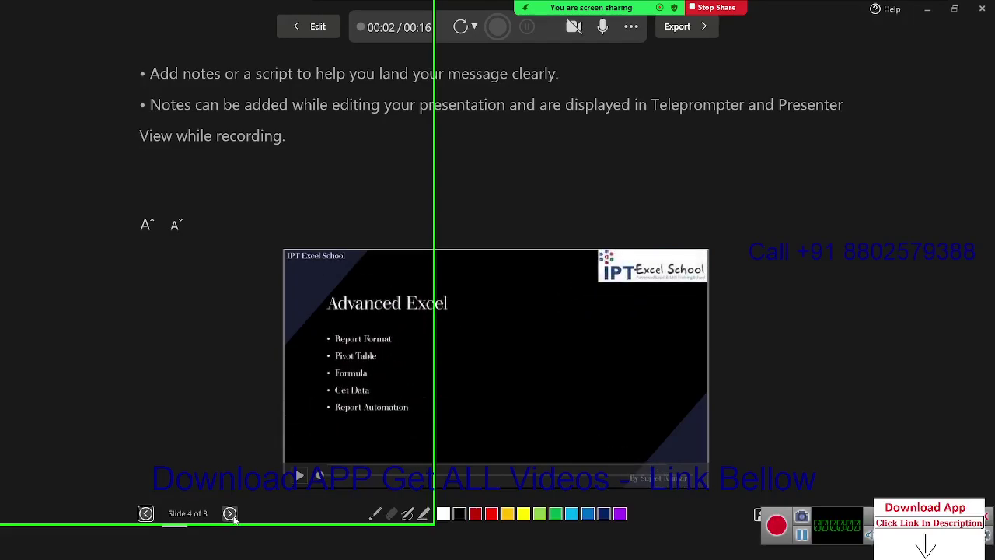
click(230, 514)
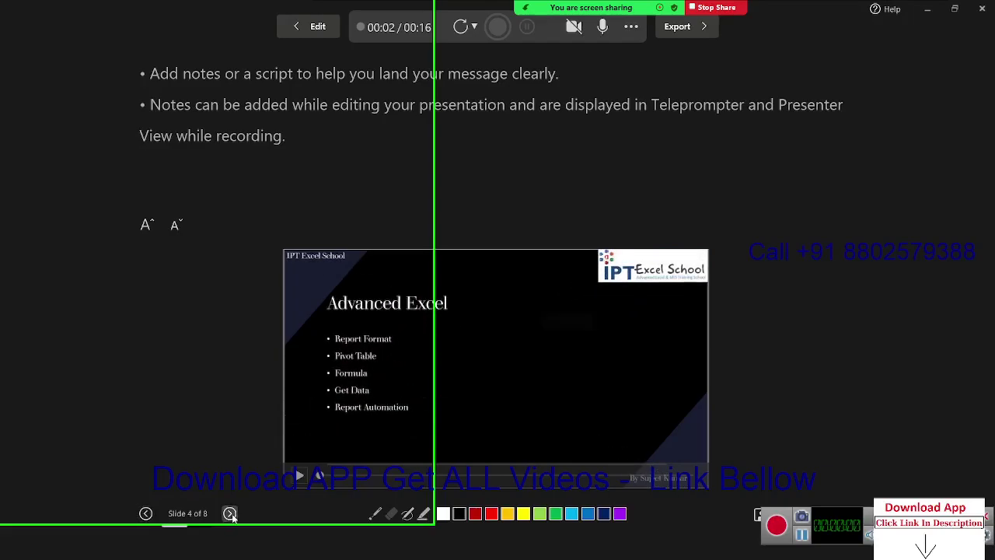
click(475, 28)
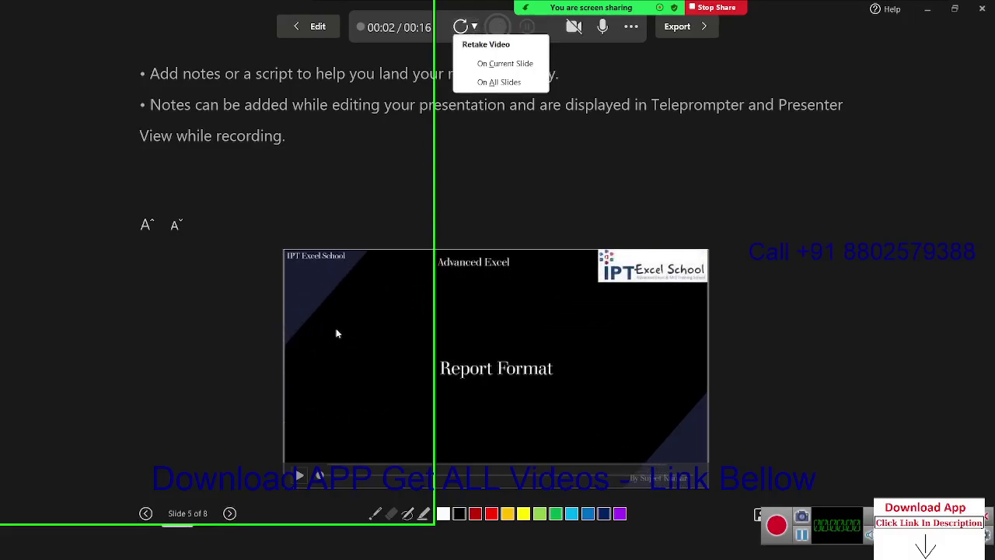
click(232, 514)
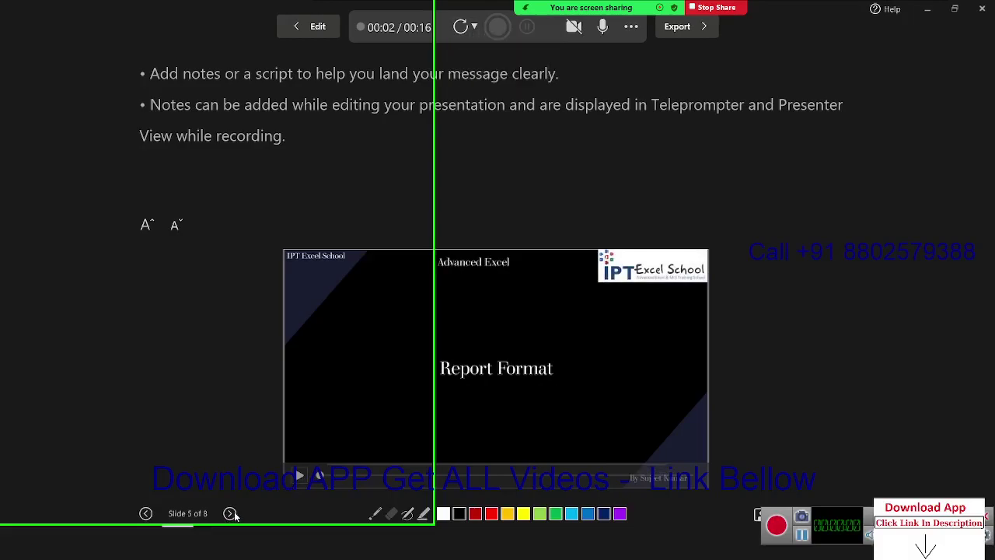
click(231, 514)
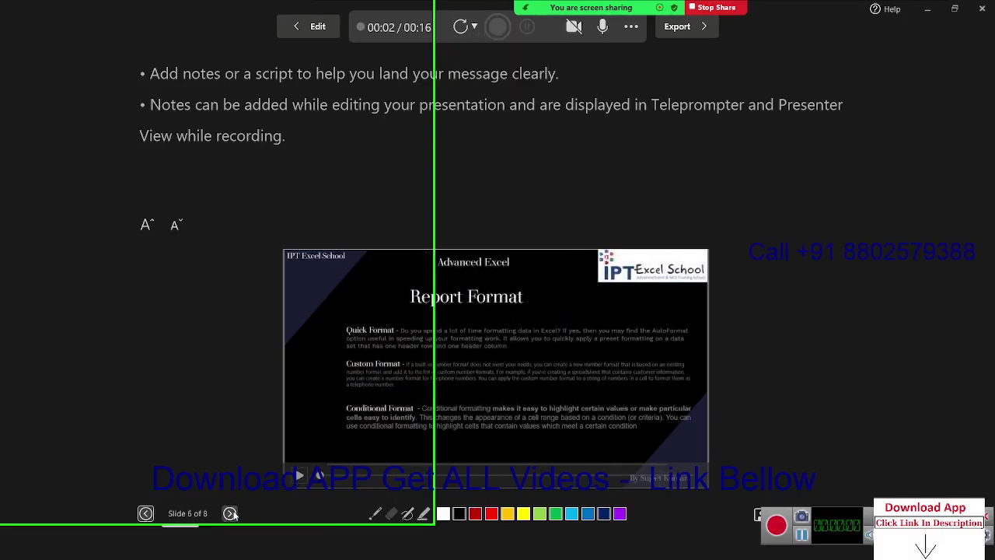
Step: Go to the video export page and choose the Pictures folder as the save location
click(679, 28)
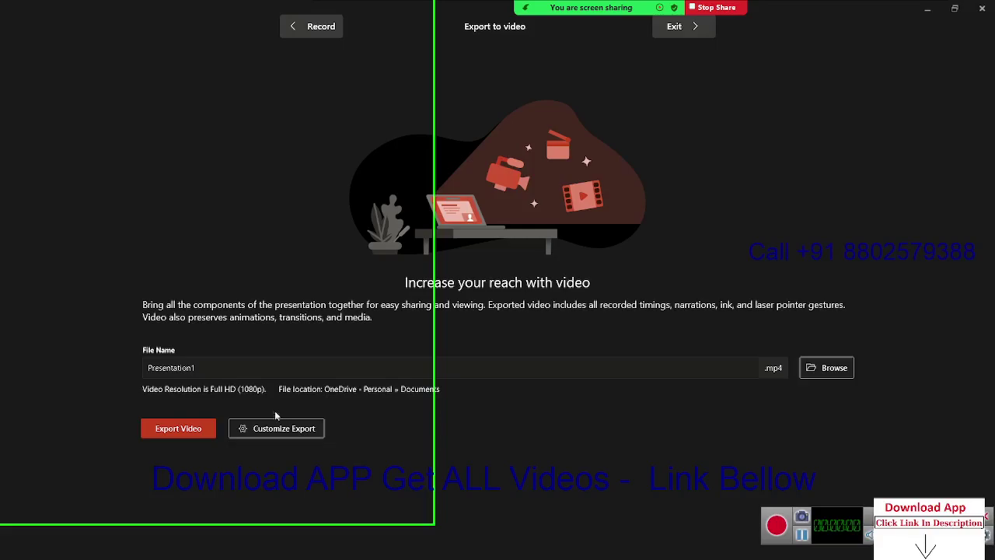
click(836, 368)
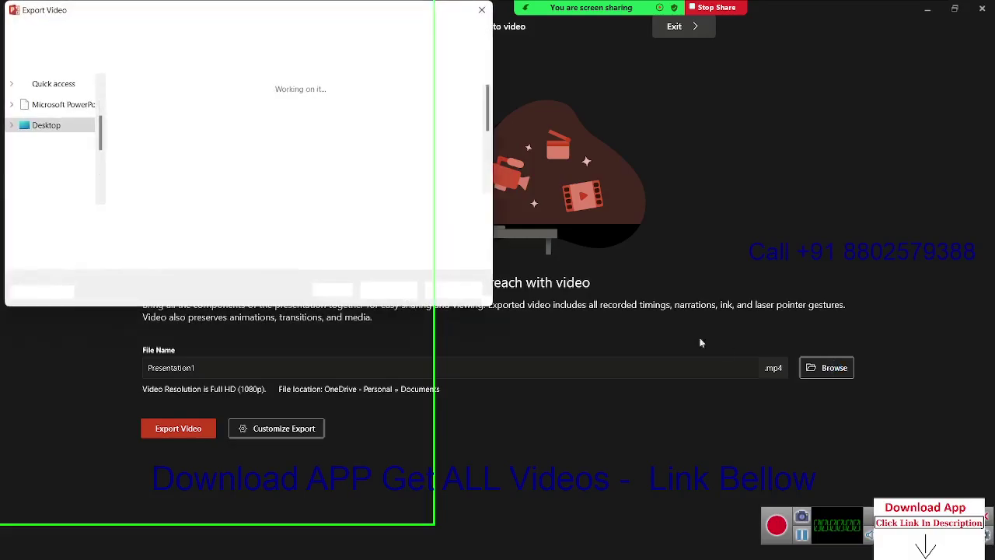
scroll(58, 166, up, 3)
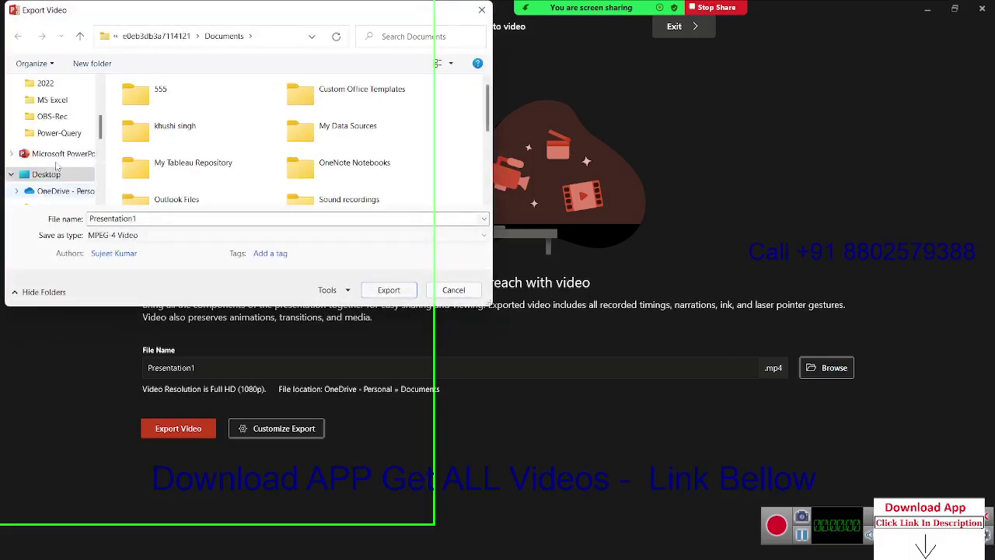
scroll(58, 166, up, 2)
scroll(58, 164, up, 3)
scroll(58, 158, up, 2)
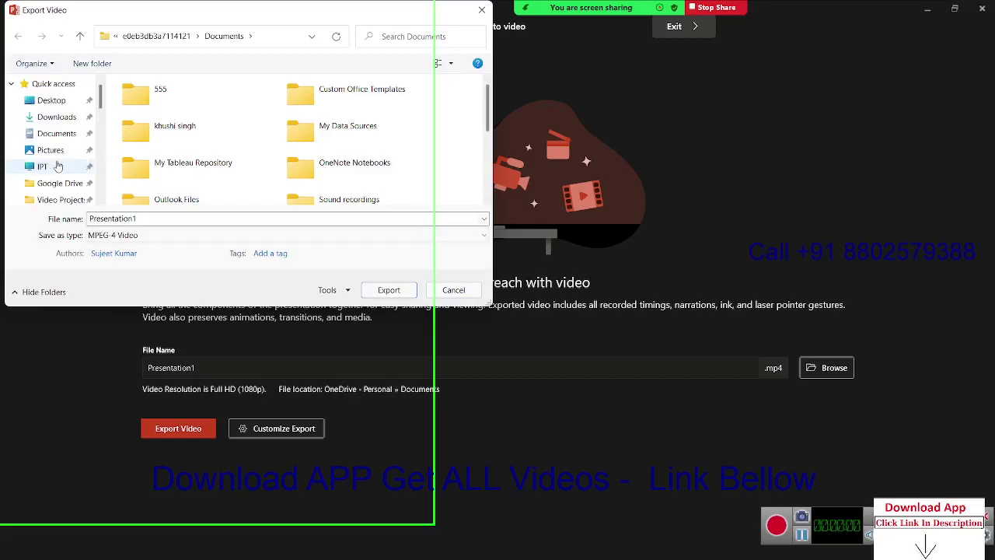
click(57, 157)
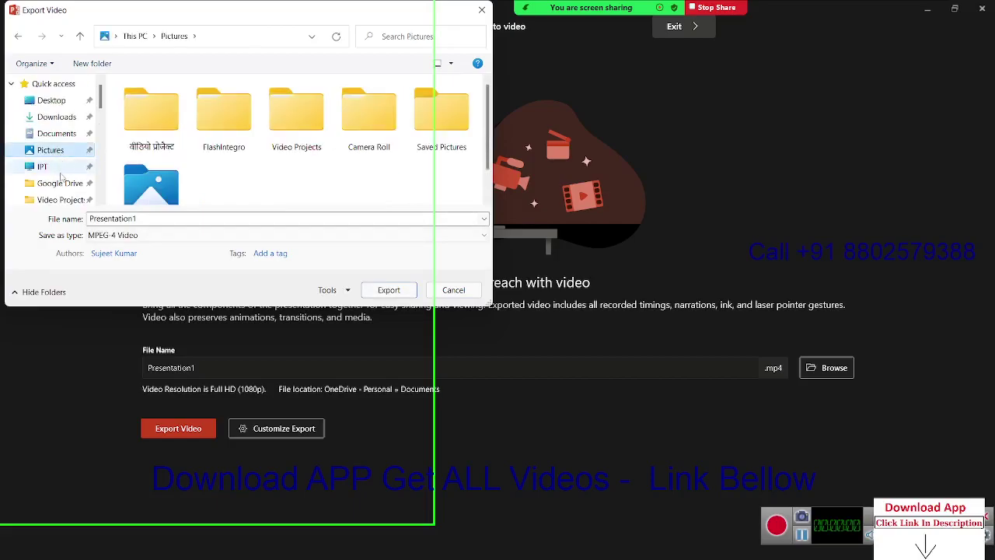
Step: Keep MPEG-4 Video as the file type and export Presentation1 into Pictures
scroll(60, 175, down, 1)
scroll(62, 192, up, 1)
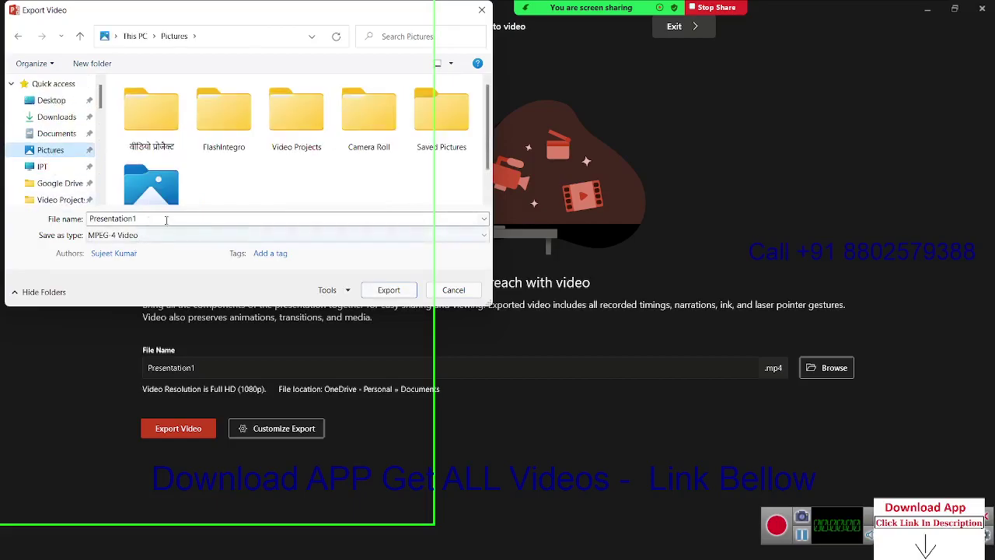
click(199, 237)
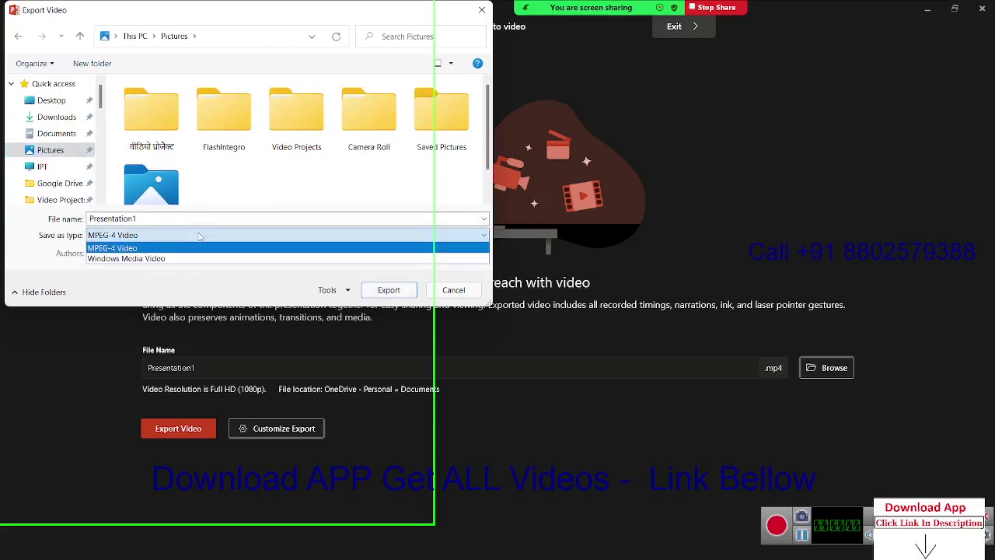
click(199, 237)
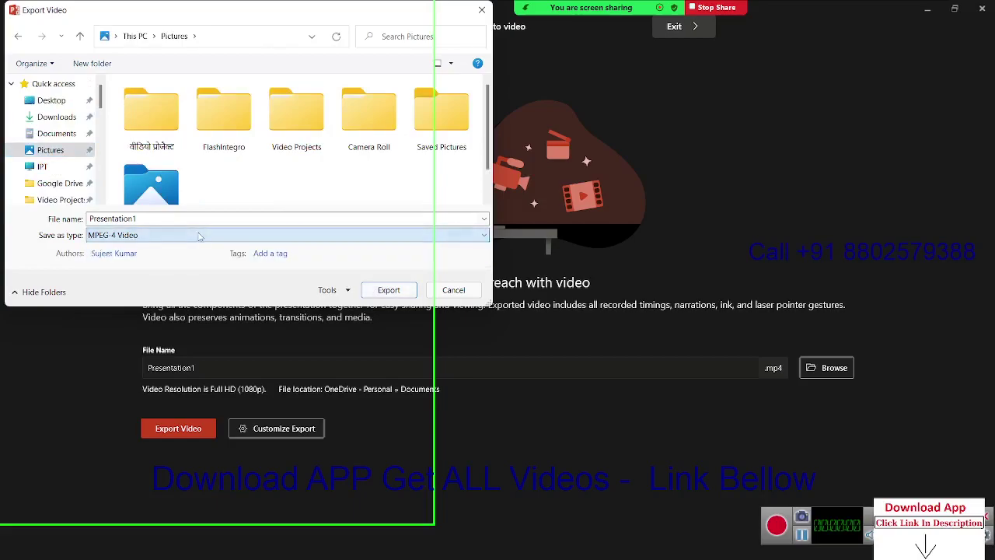
click(390, 290)
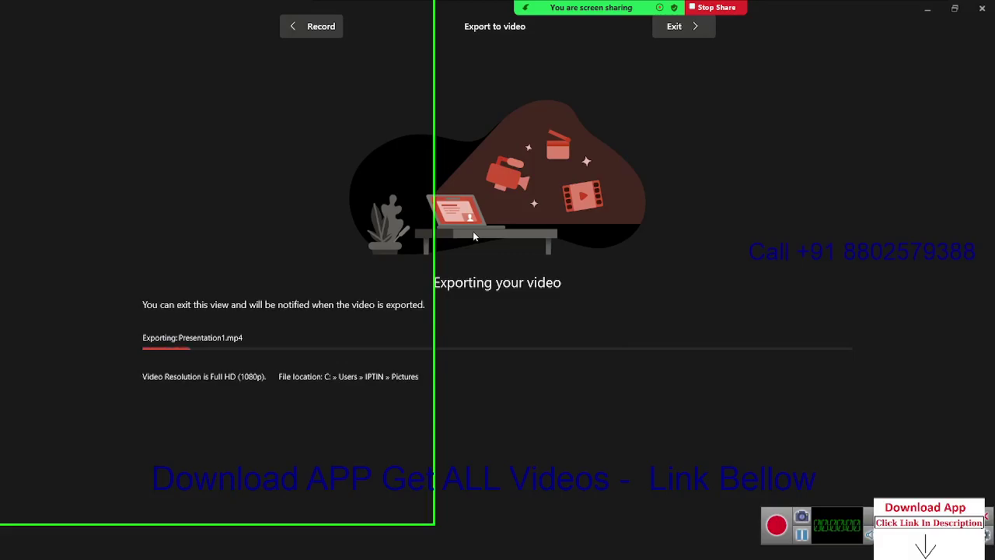
Step: Leave the export progress screen and return to normal editing of the Report Format slide
click(301, 30)
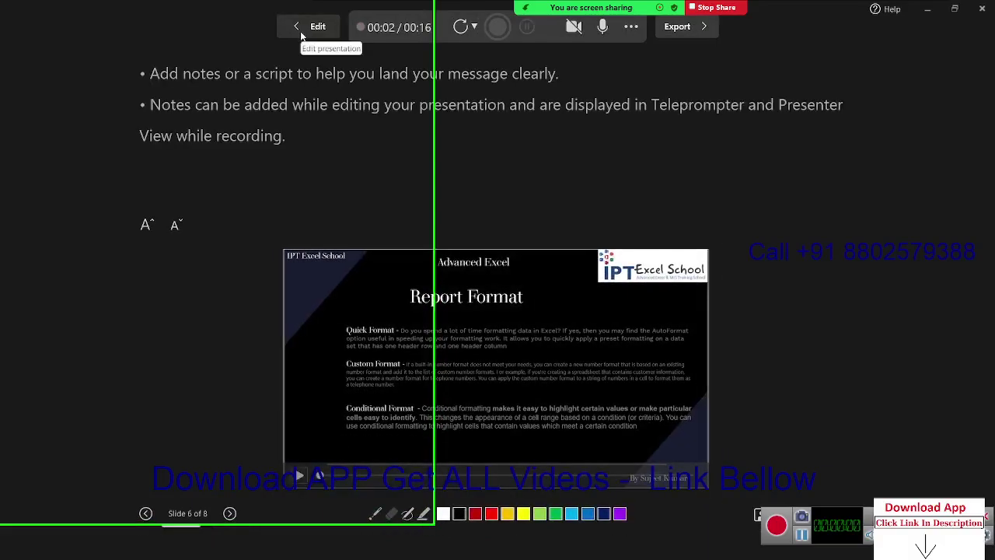
click(300, 29)
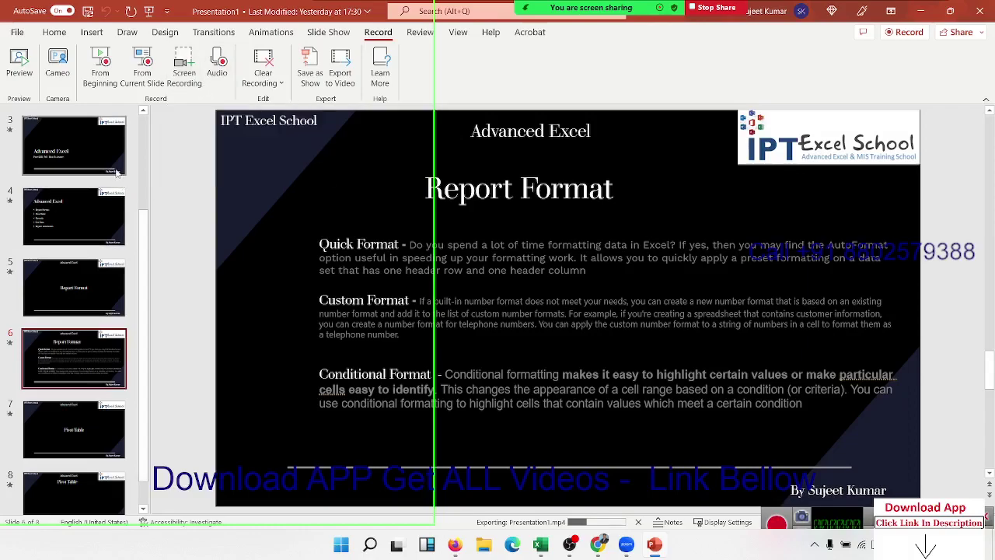
Step: Once Presentation1.mp4 finishes exporting, open File Explorer from the taskbar
scroll(124, 228, up, 2)
scroll(124, 227, up, 1)
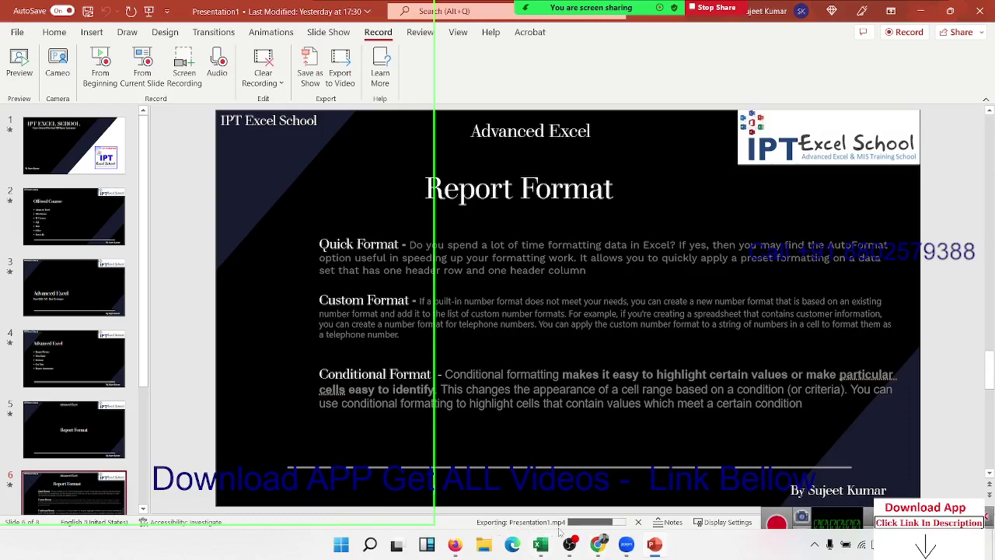
mouse_move(635, 539)
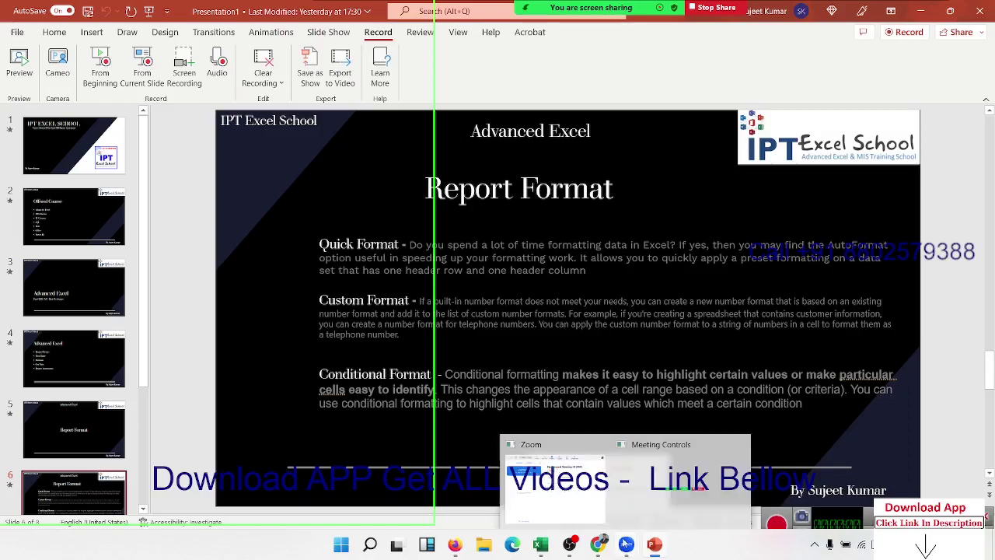
click(494, 325)
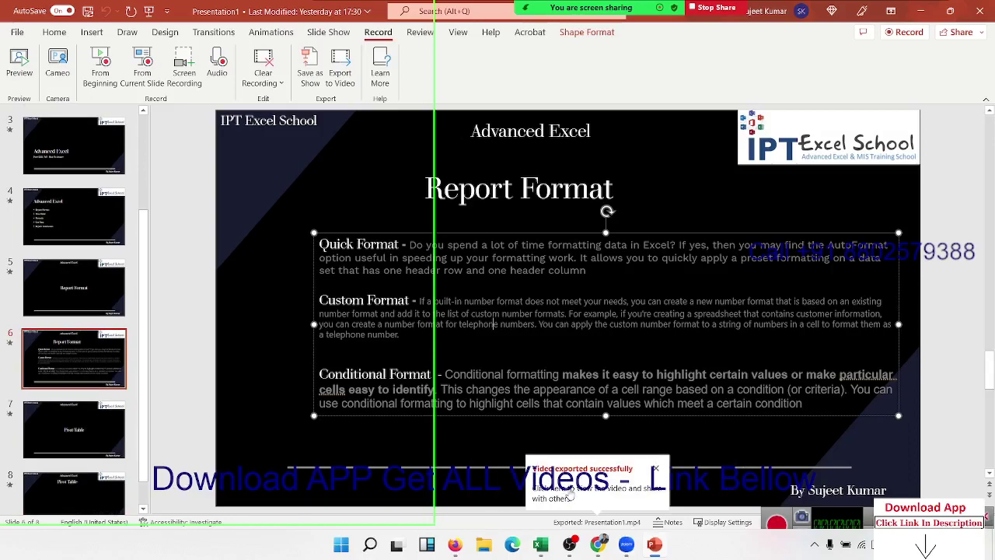
click(485, 548)
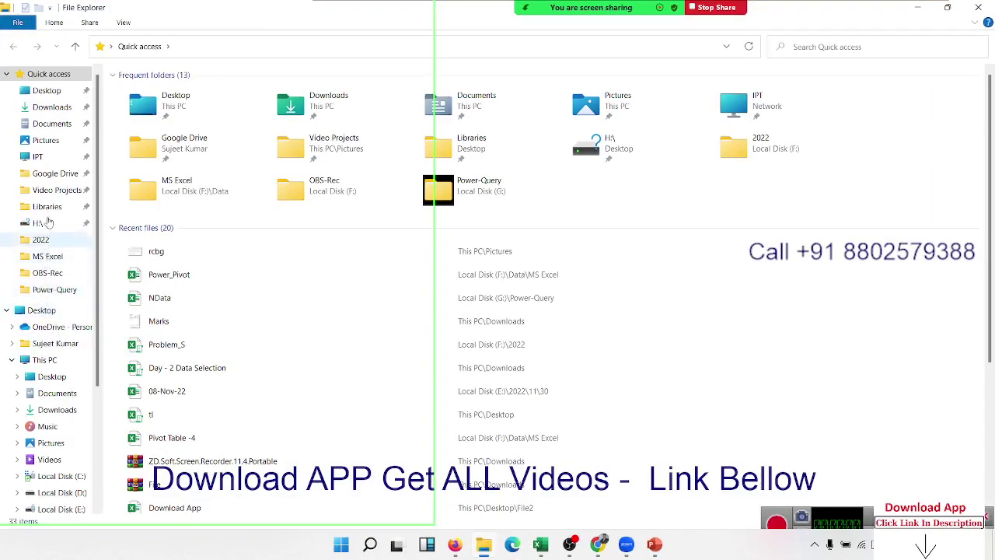
Step: Open the Pictures folder under This PC
click(47, 142)
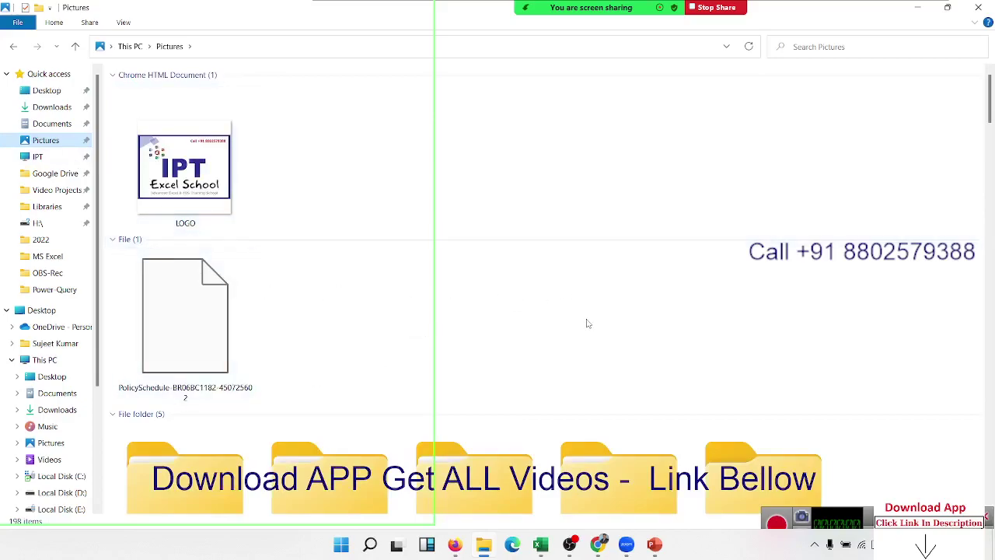
click(51, 443)
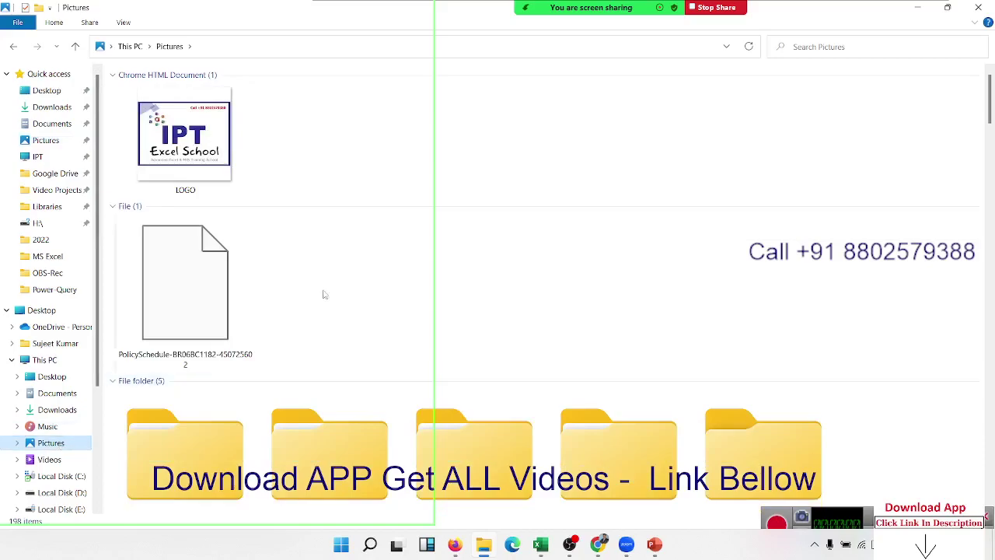
scroll(342, 291, down, 5)
scroll(348, 291, down, 5)
scroll(347, 289, up, 6)
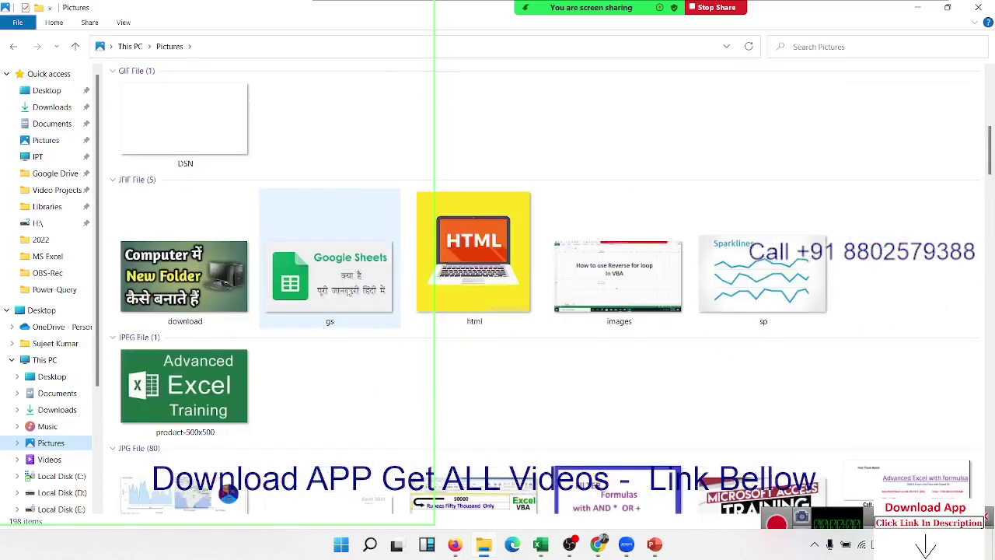
scroll(347, 289, up, 10)
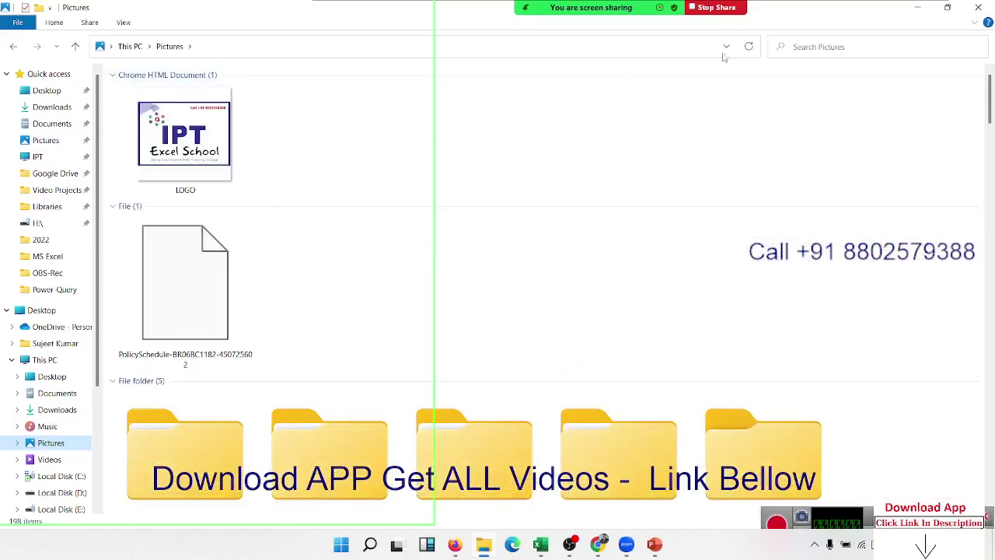
Step: Switch the file list to Details view, sort by date, then by size smallest first
click(123, 23)
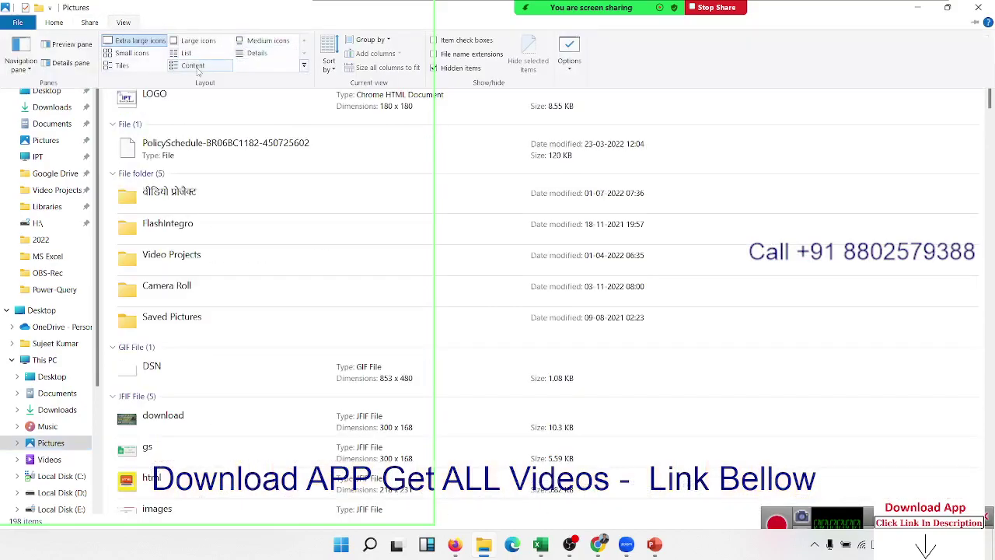
click(256, 52)
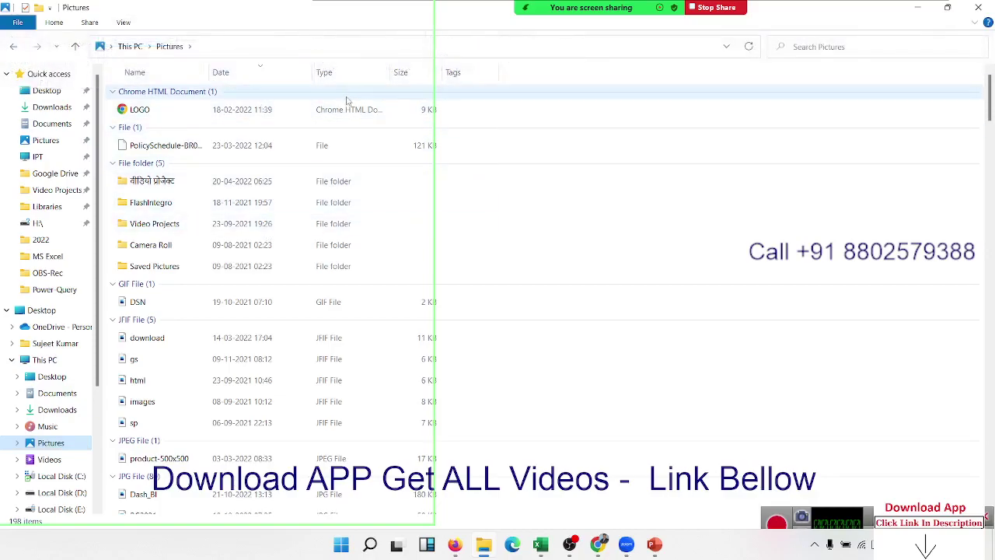
click(240, 74)
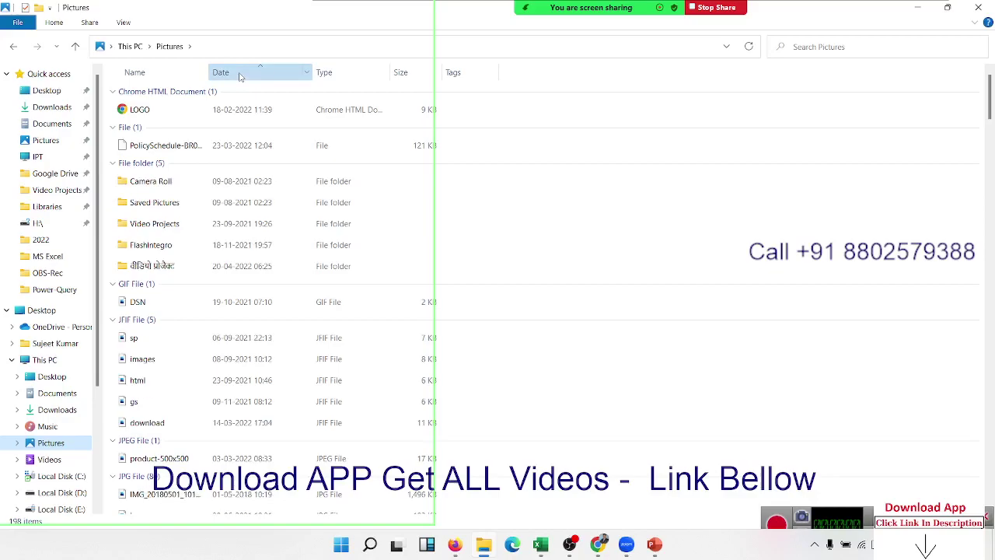
click(240, 76)
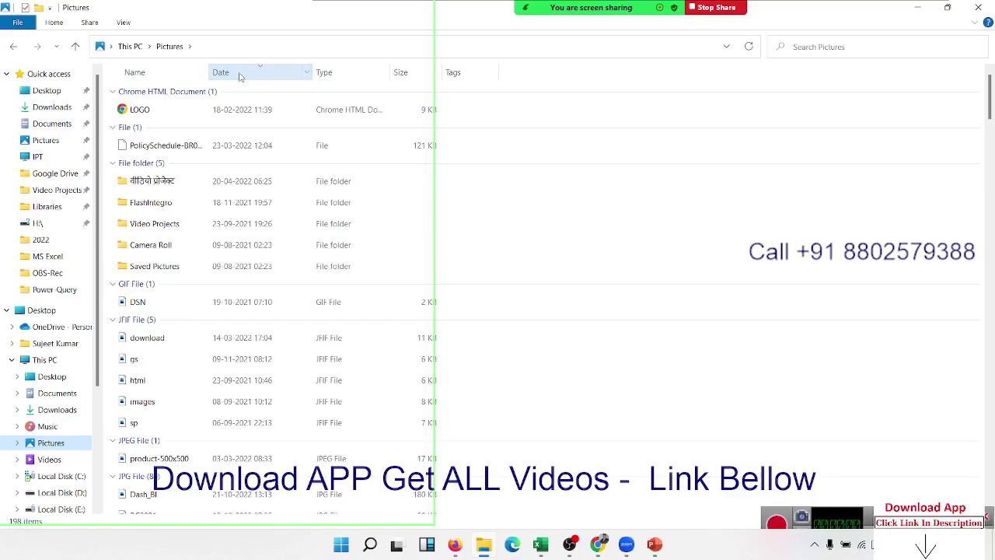
click(240, 75)
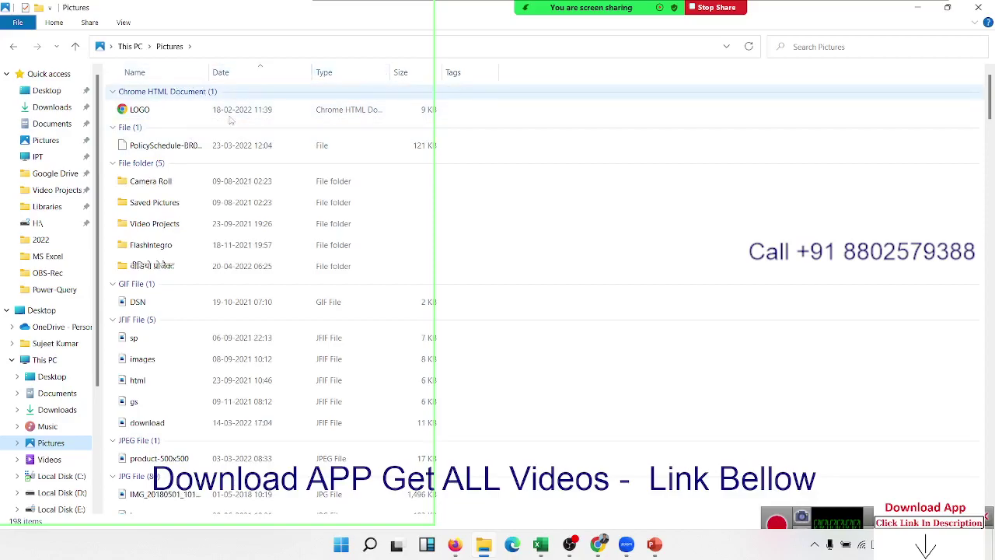
click(407, 77)
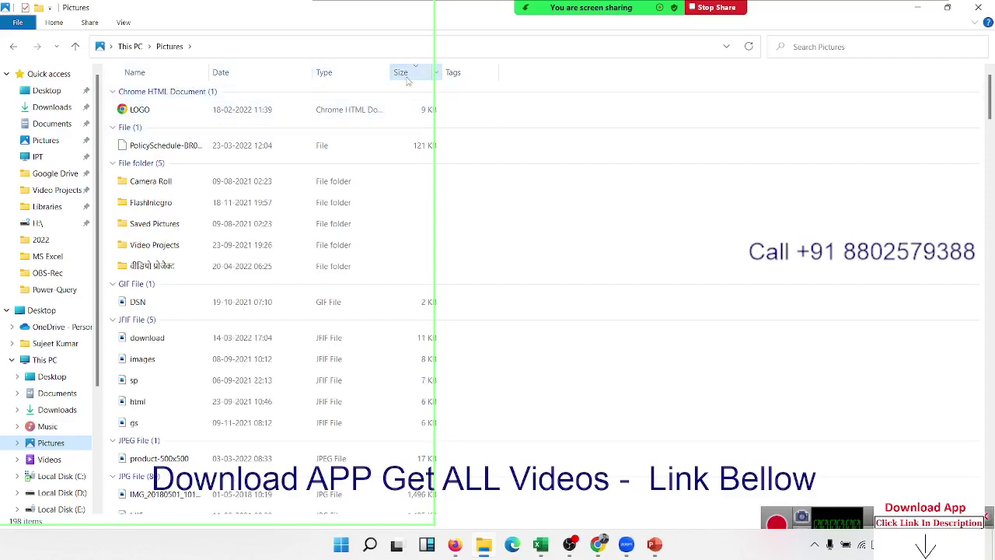
click(408, 77)
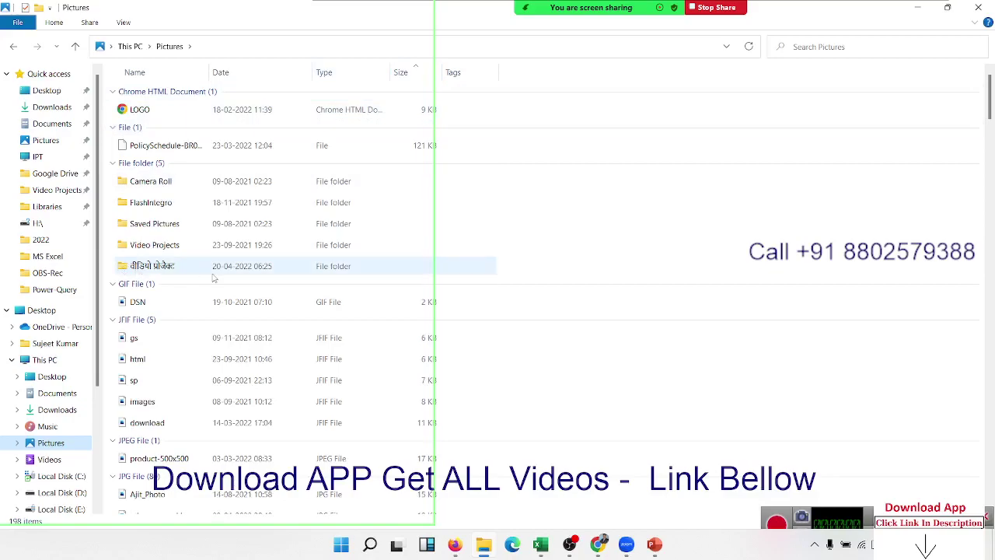
Step: Scroll down to the MP4 Video group to find Presentation1 (22,545 KB)
scroll(214, 280, down, 7)
scroll(218, 350, down, 7)
scroll(221, 397, down, 7)
scroll(221, 397, down, 7)
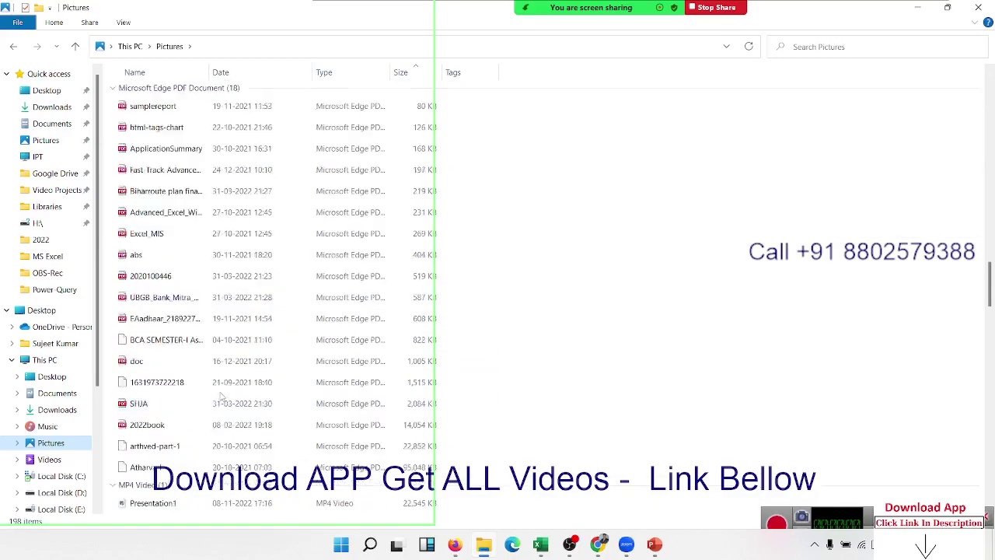
scroll(221, 398, down, 5)
scroll(222, 400, down, 5)
scroll(222, 404, down, 5)
scroll(223, 412, down, 5)
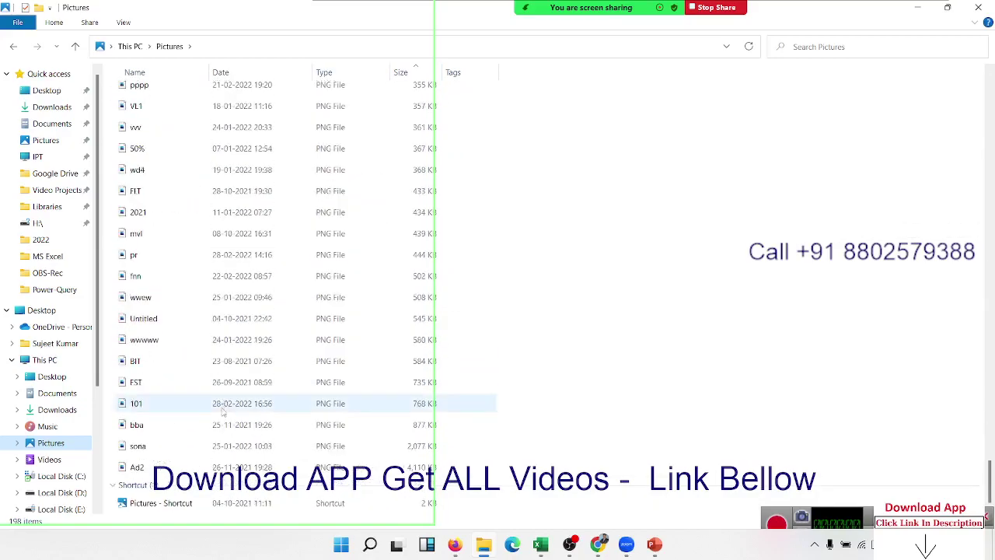
scroll(229, 435, up, 10)
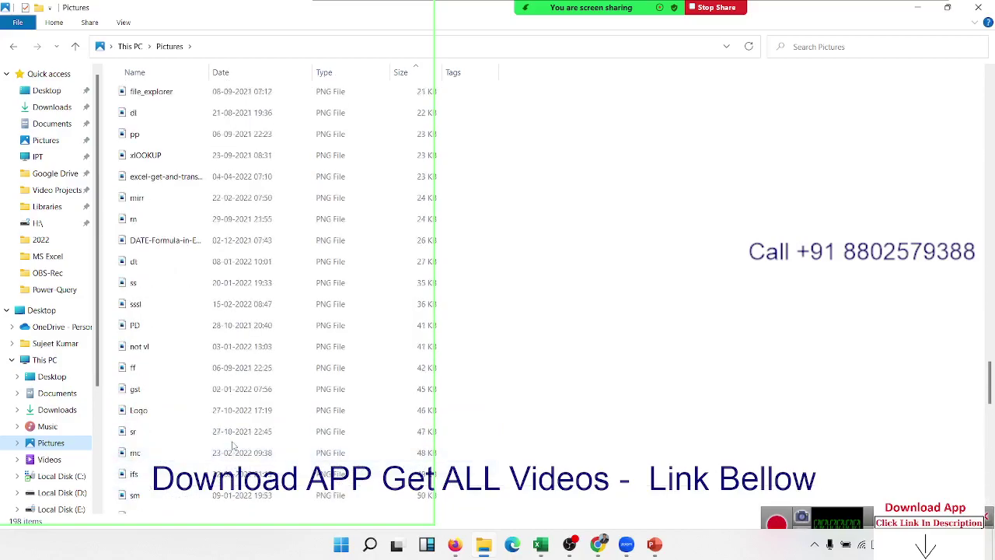
scroll(232, 444, up, 5)
scroll(231, 445, up, 5)
scroll(232, 443, up, 5)
scroll(234, 435, up, 5)
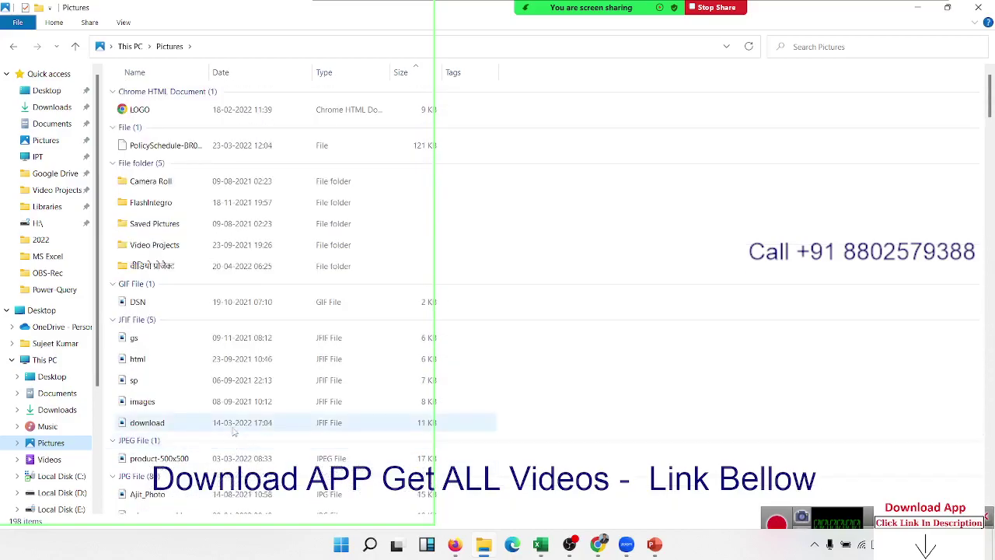
scroll(175, 377, down, 3)
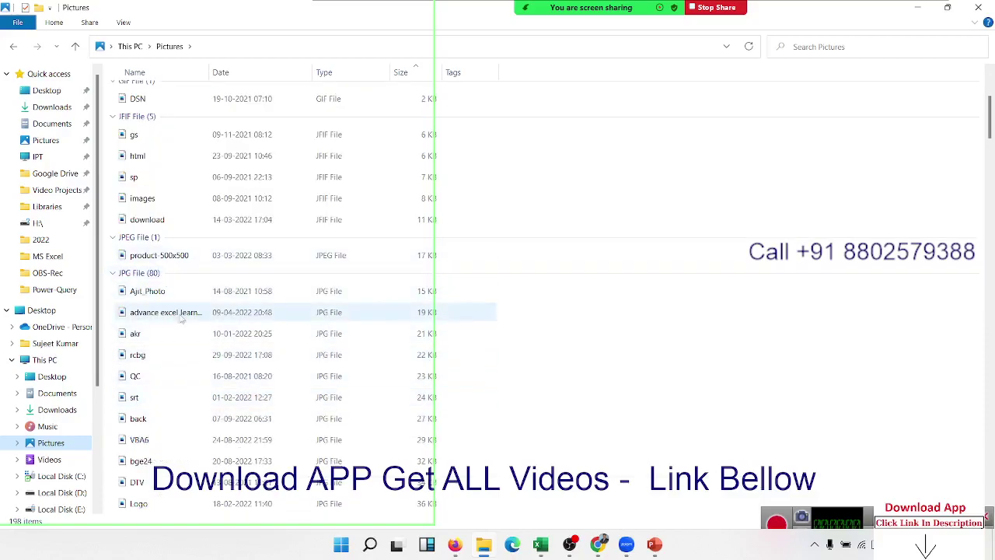
scroll(184, 354, down, 10)
scroll(186, 356, down, 10)
scroll(187, 360, down, 10)
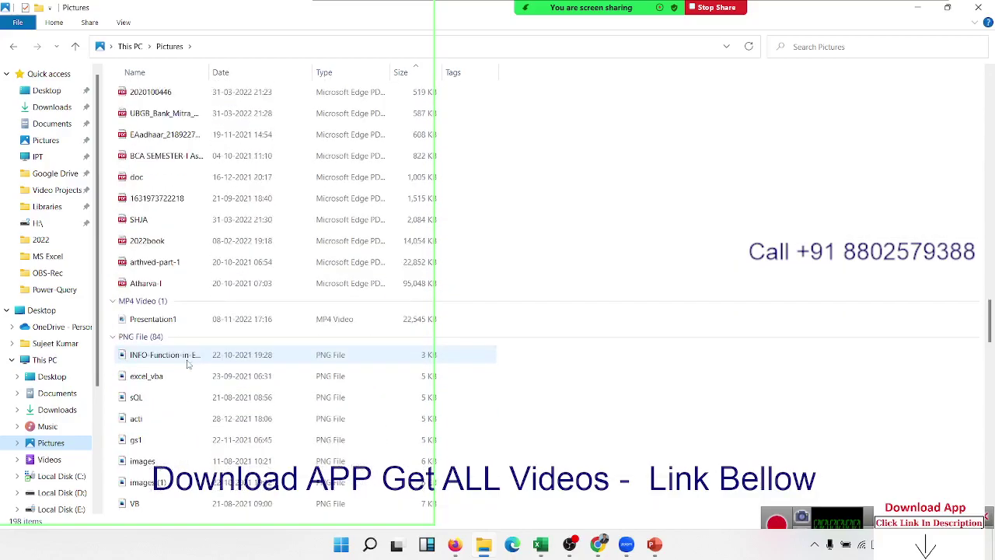
click(186, 322)
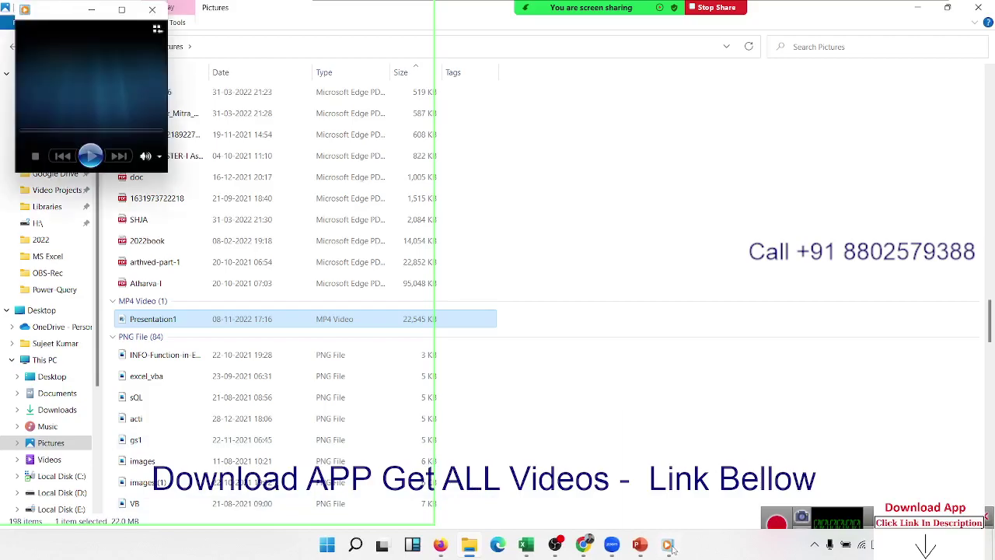
mouse_move(671, 549)
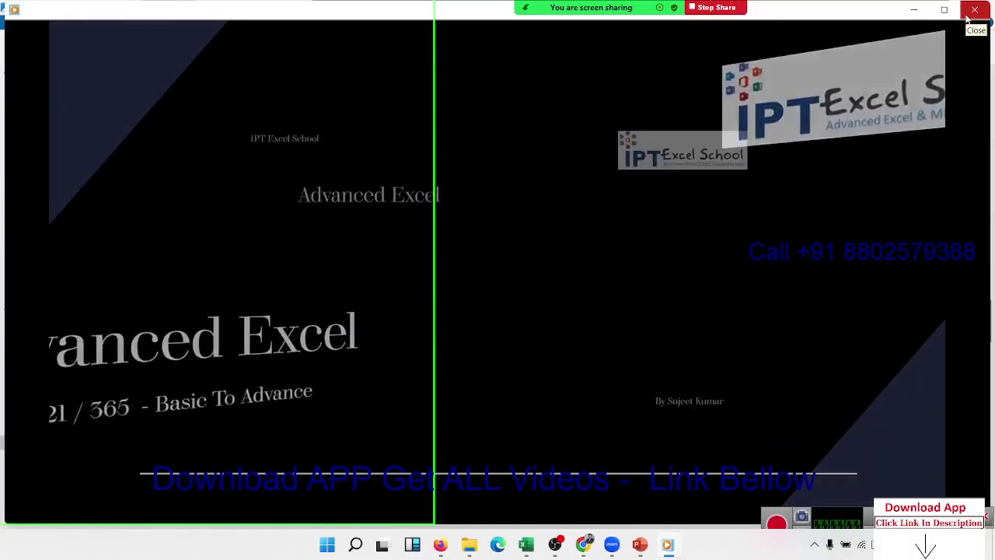
click(968, 17)
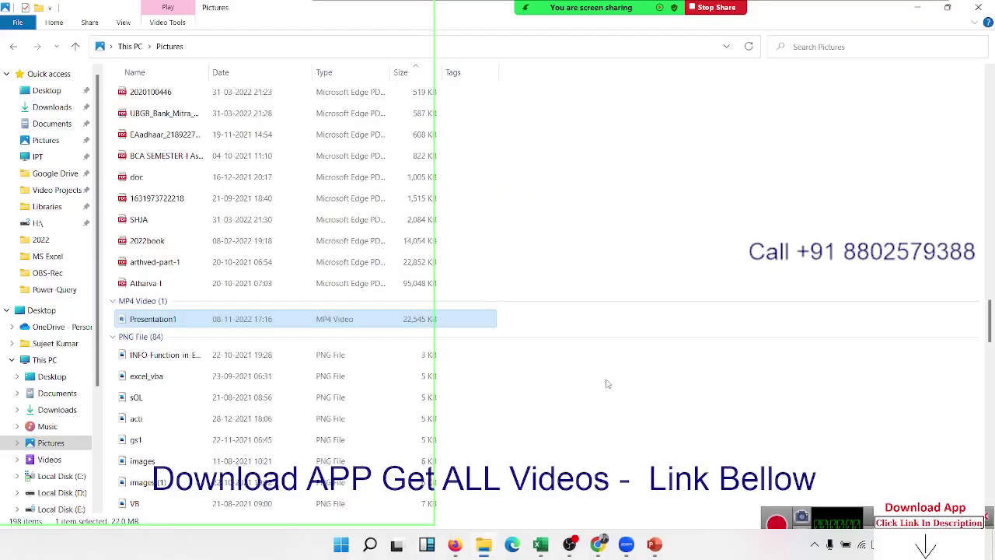
Step: Return to the presentation and dismiss the video export notification
click(654, 547)
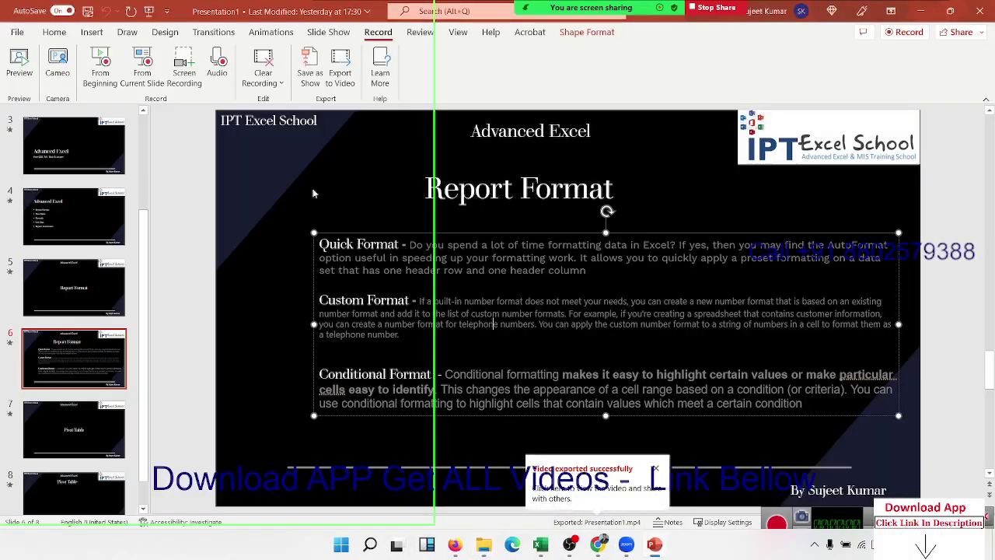
click(254, 209)
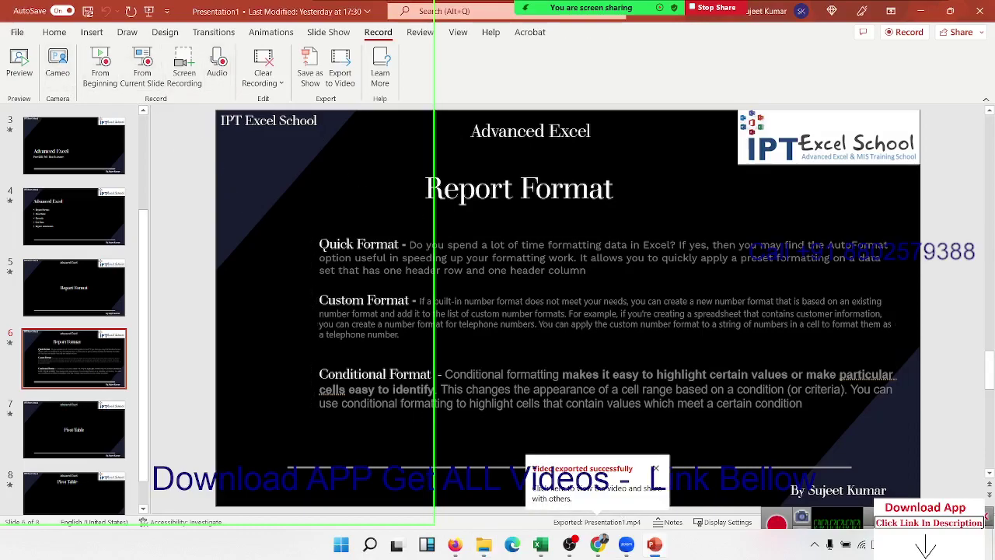
click(655, 470)
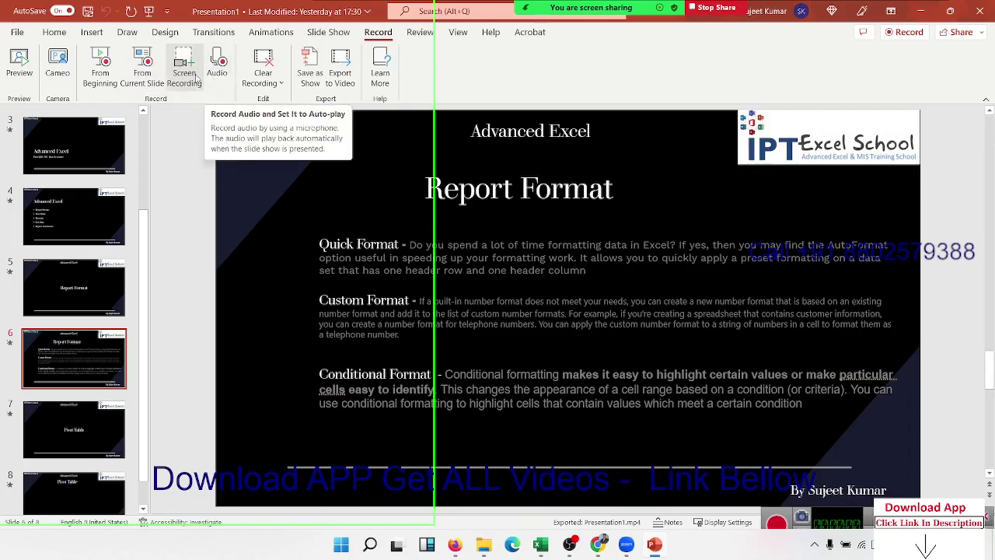
Step: Record a short audio clip onto the Report Format slide, then delete it
click(220, 68)
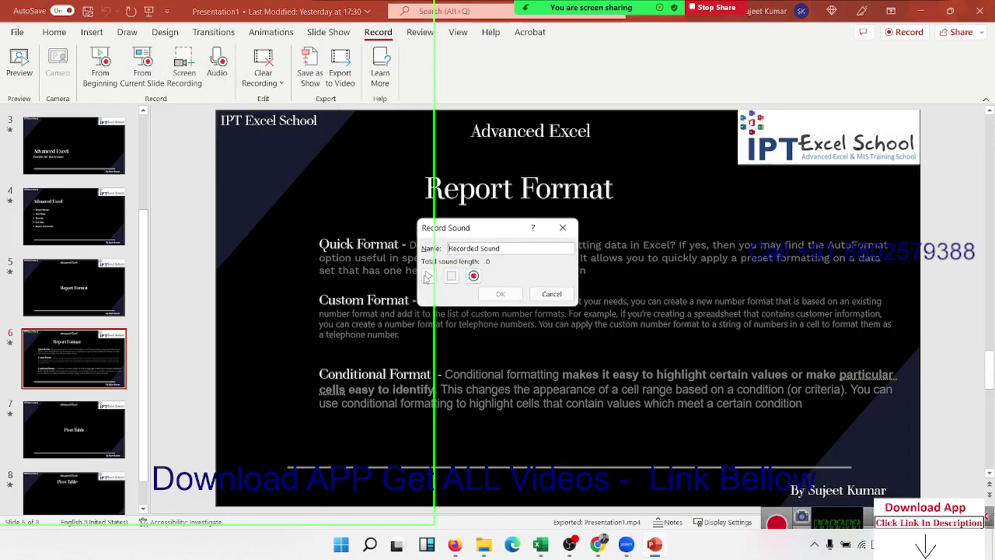
click(473, 277)
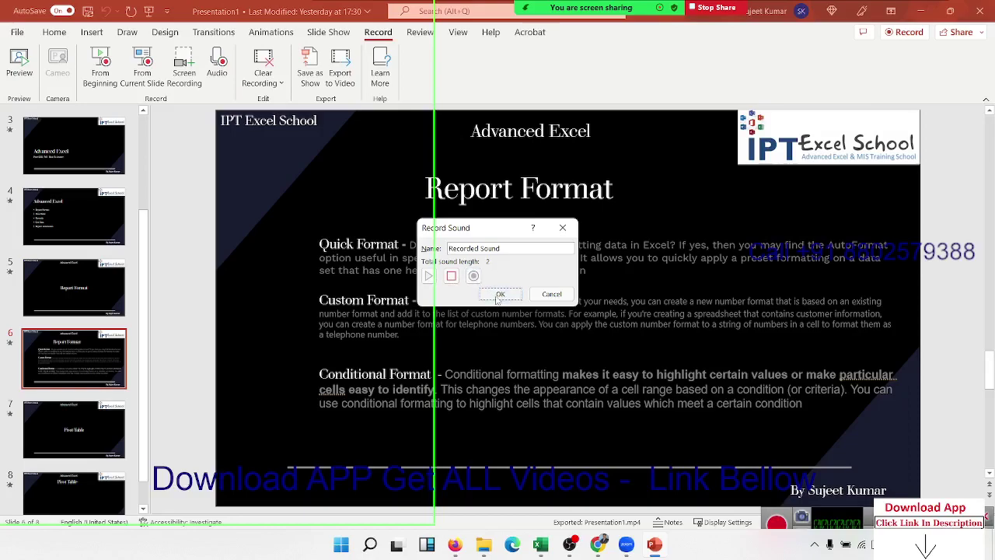
click(500, 294)
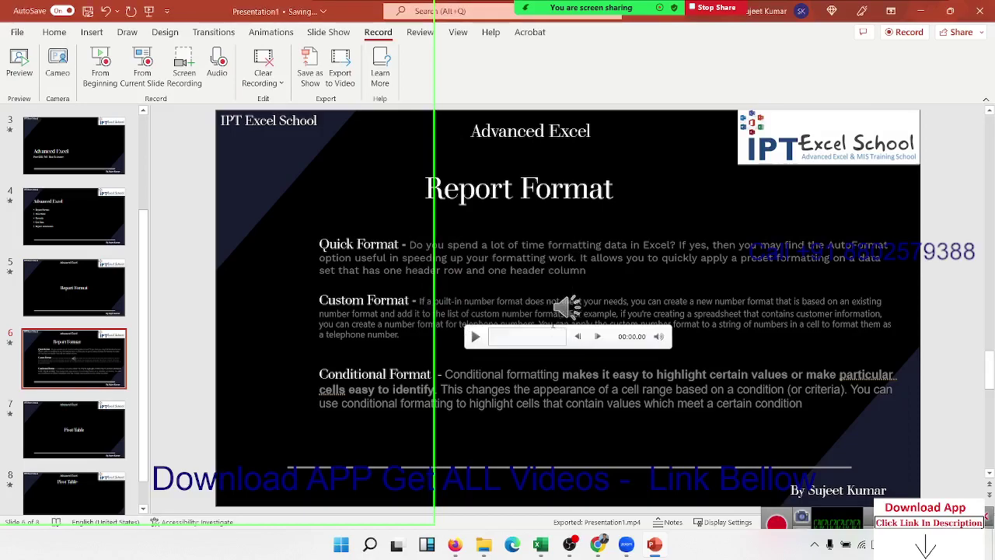
click(476, 337)
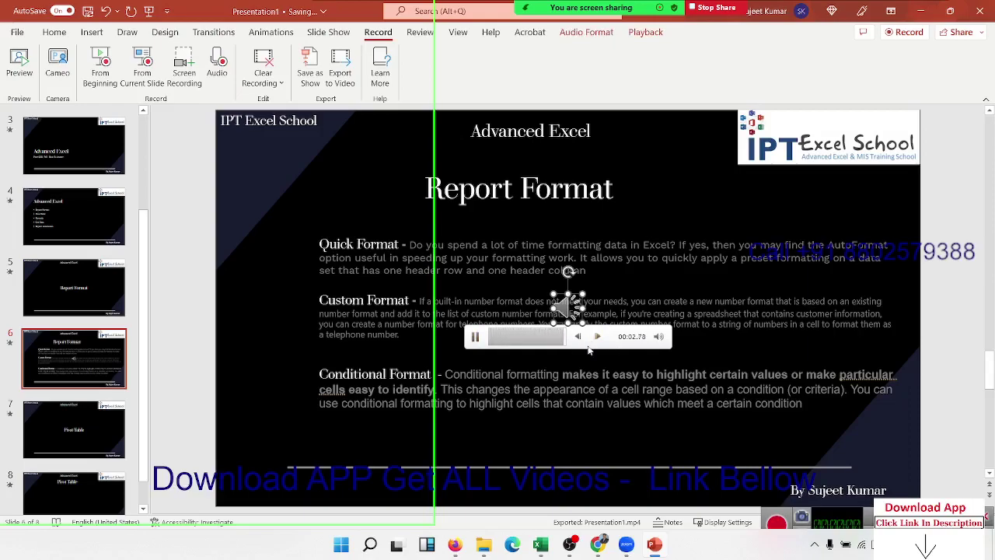
key(Delete)
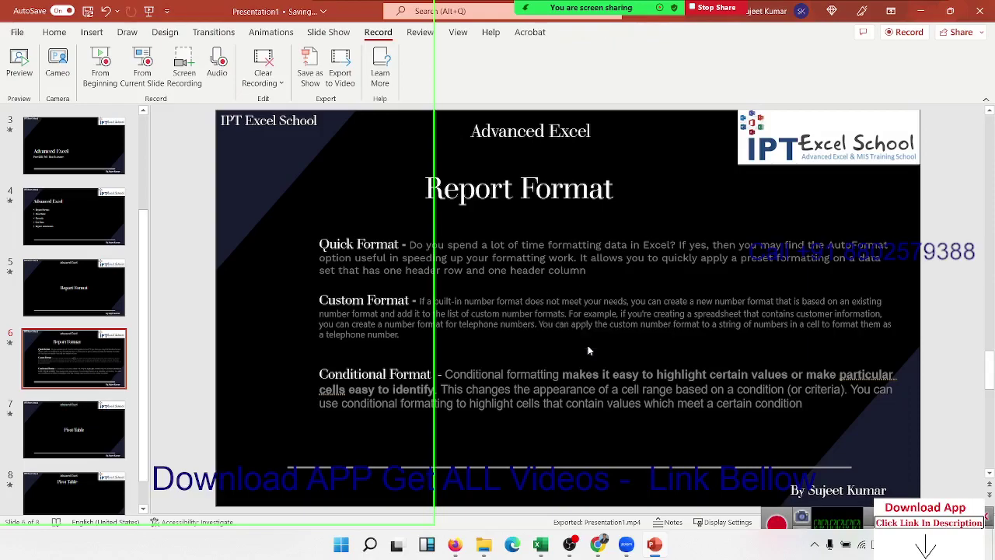
Step: Start a screen recording covering almost the whole screen, with audio capture kept on
click(185, 82)
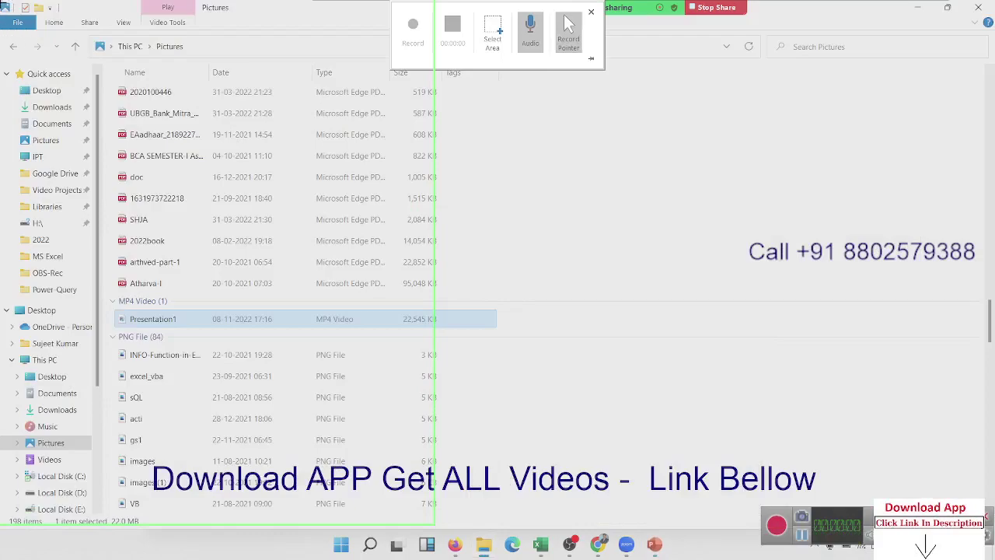
drag(2, 2, 440, 378)
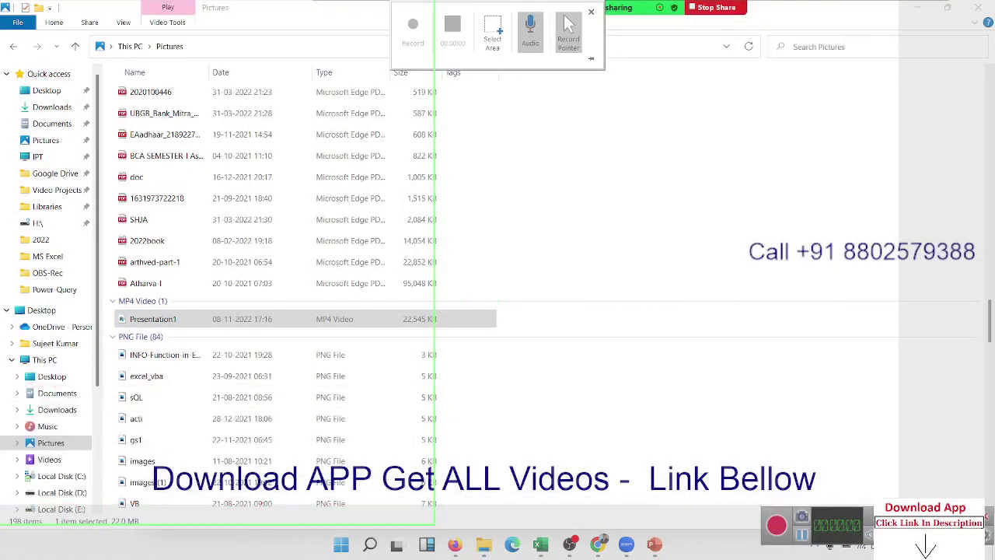
drag(435, 510, 973, 510)
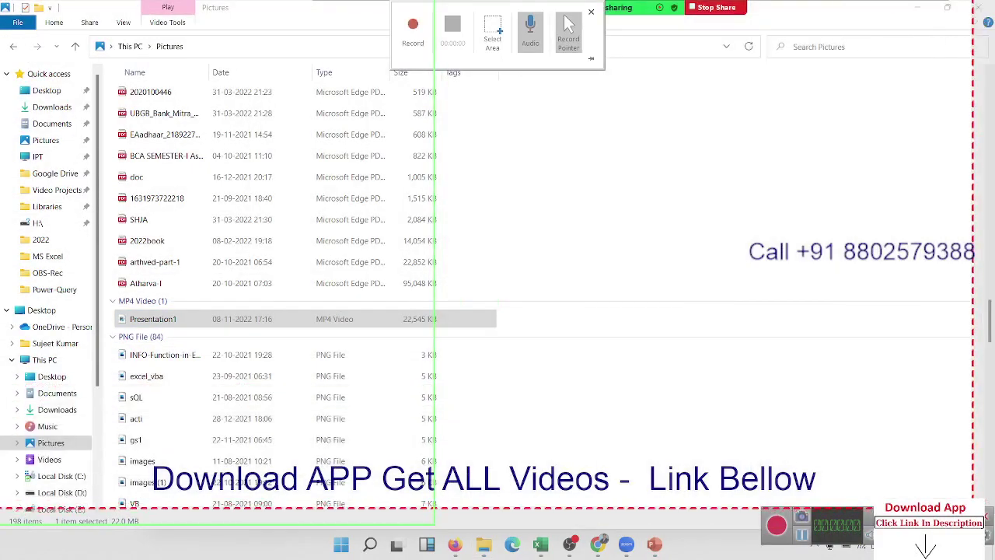
click(529, 44)
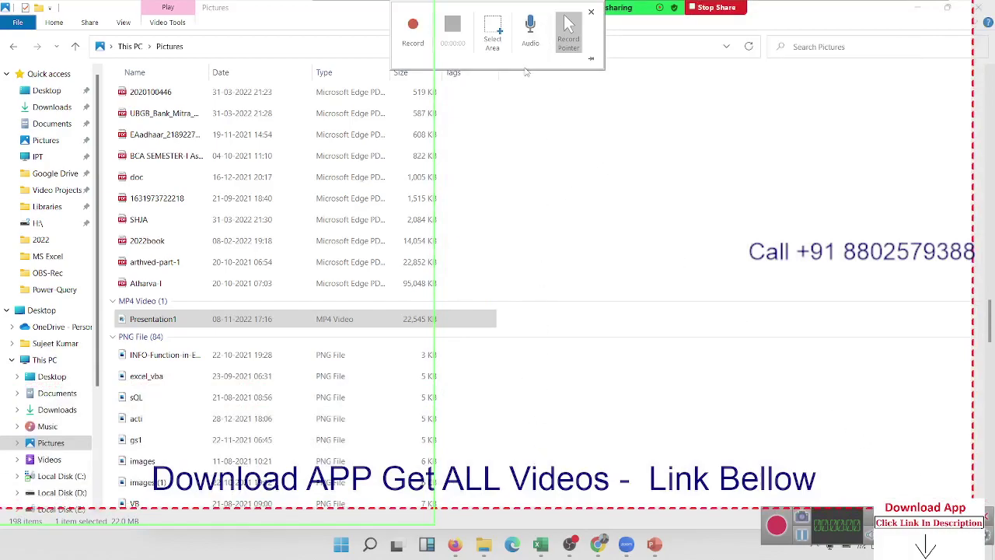
click(532, 48)
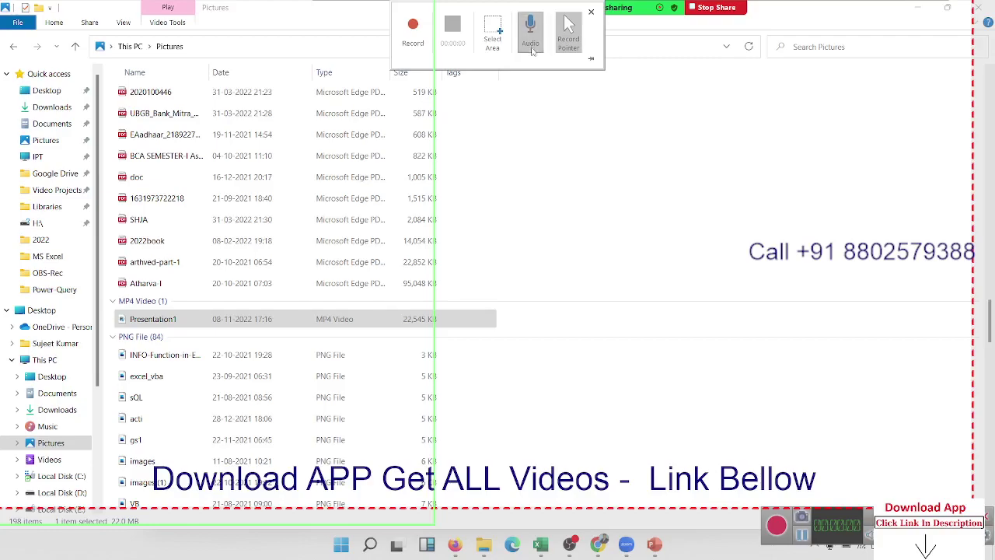
Step: Capture the presentation, stop to insert the video on slide 6, then bring up Pictures
click(650, 545)
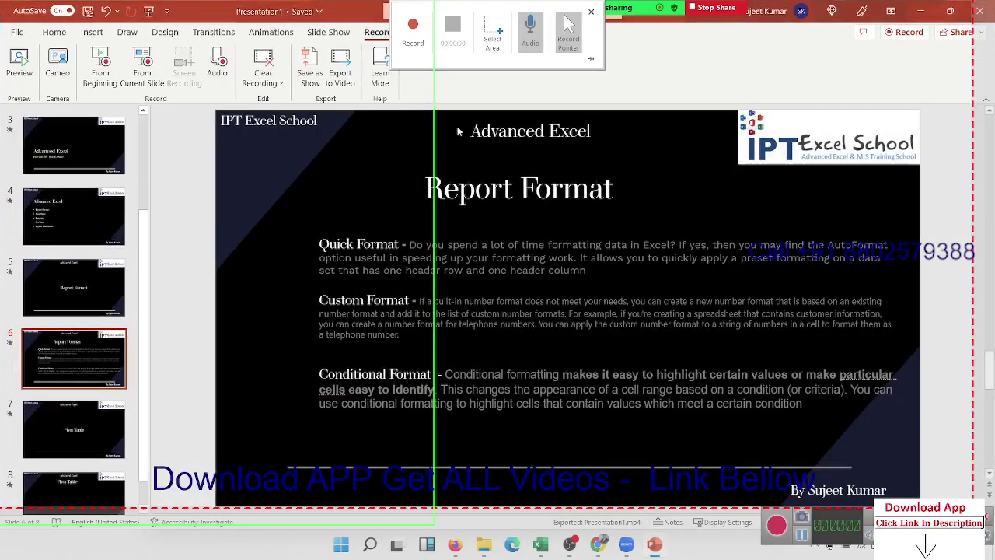
click(320, 284)
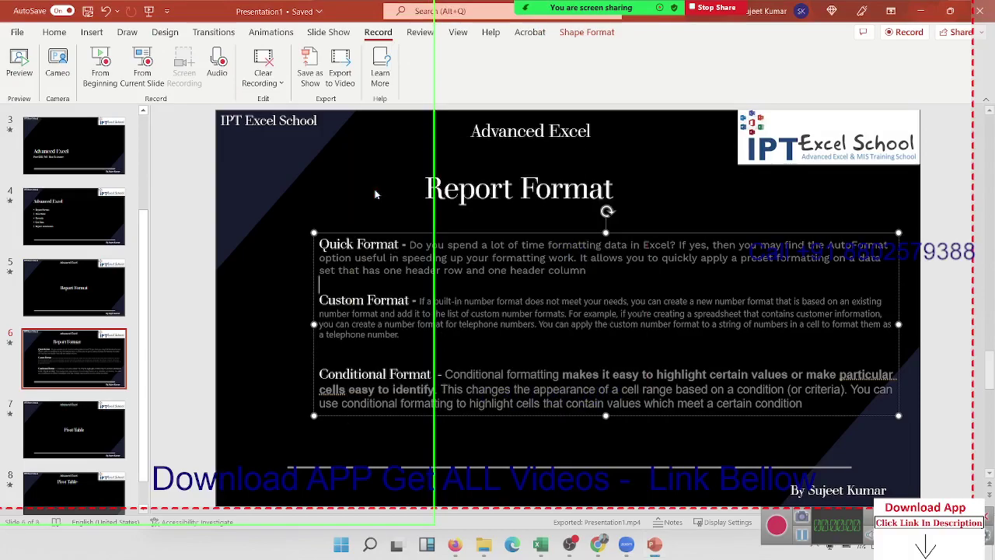
click(310, 191)
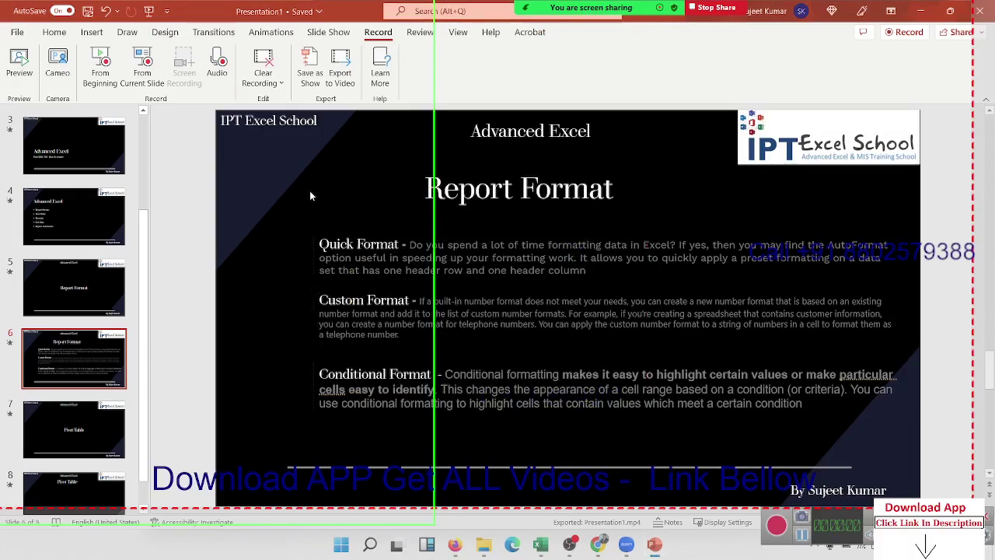
mouse_move(506, 7)
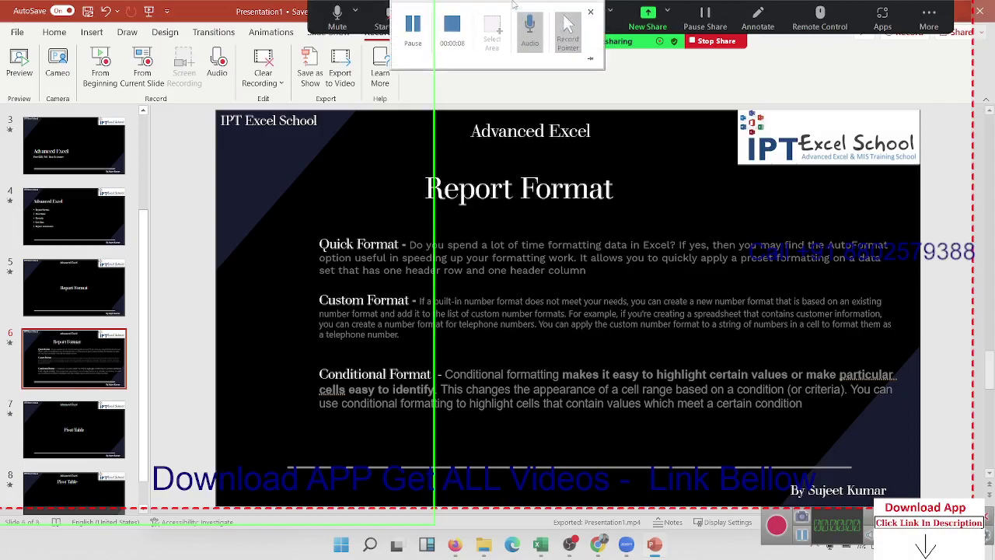
click(447, 39)
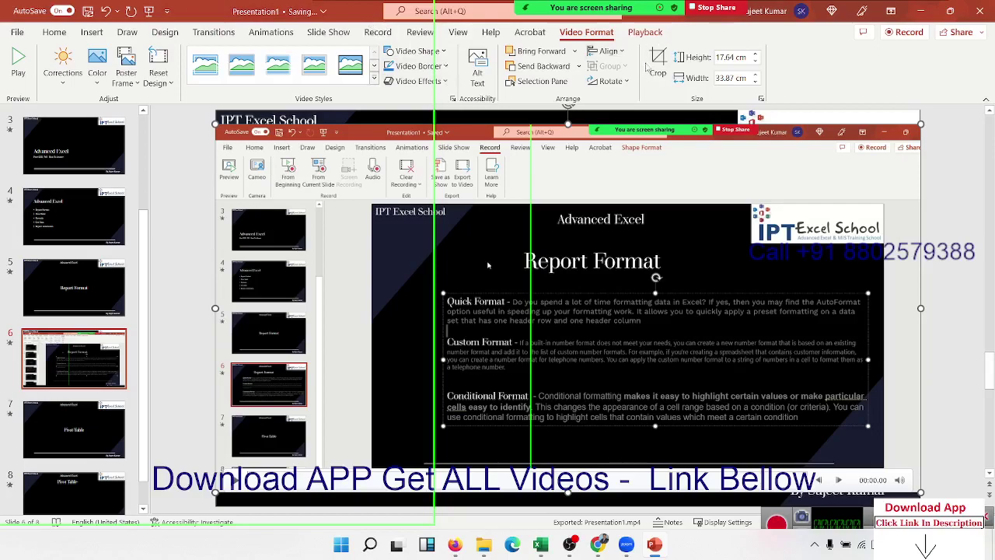
click(490, 554)
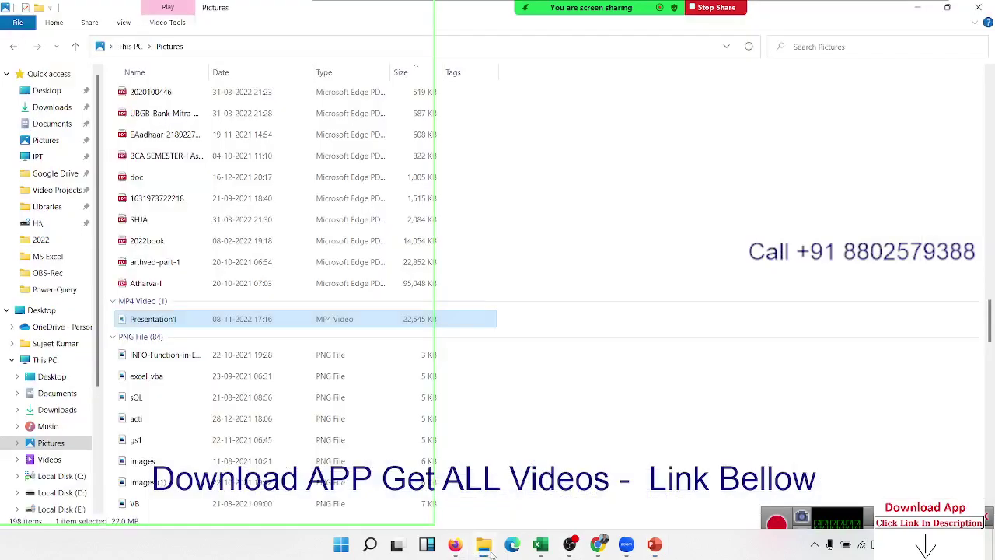
Step: Browse the saved recordings in File Explorer's Videos folder
click(53, 461)
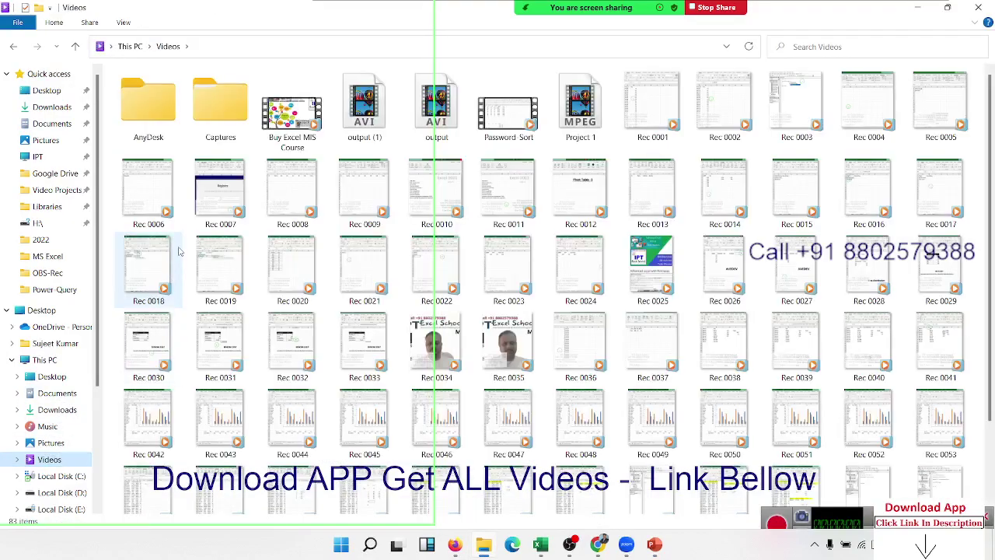
scroll(798, 264, down, 2)
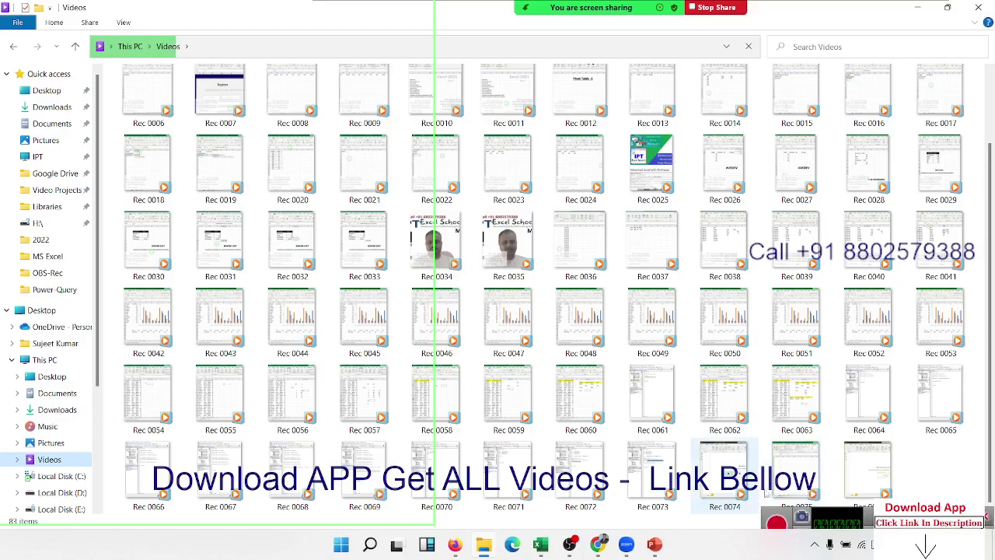
scroll(771, 353, up, 2)
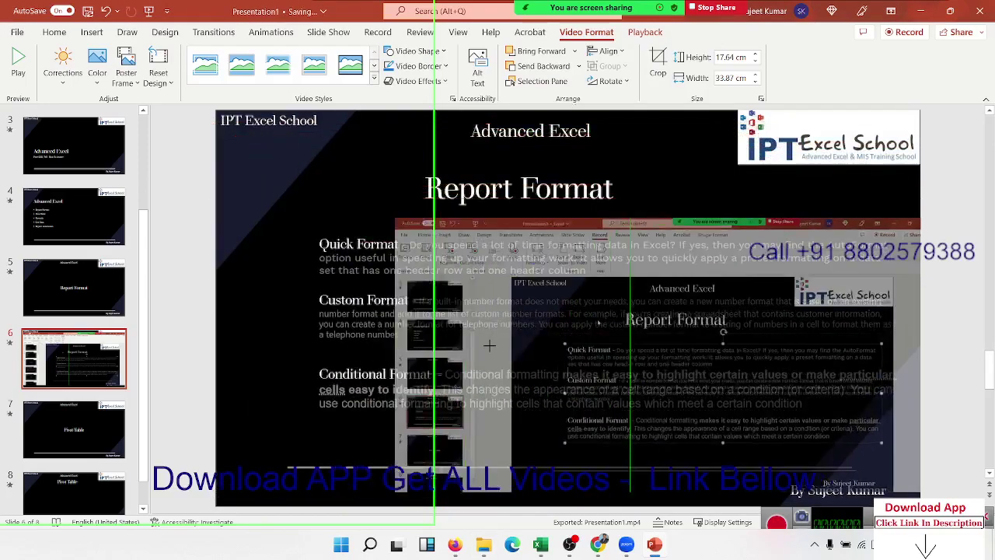
Step: Shrink the video to 18.5 × 9.64 cm, play it, then delete it from slide 6
drag(215, 124, 486, 260)
drag(577, 286, 482, 221)
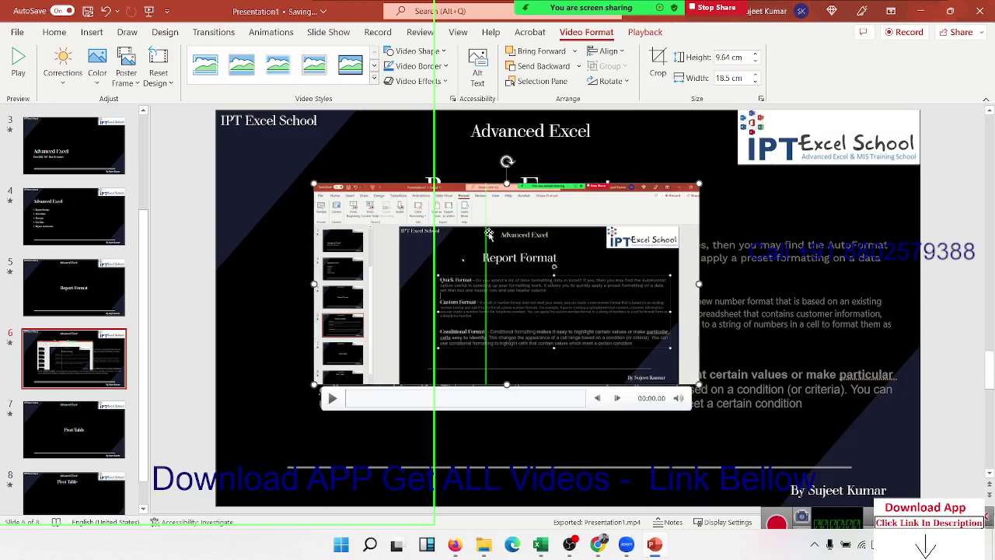
click(336, 401)
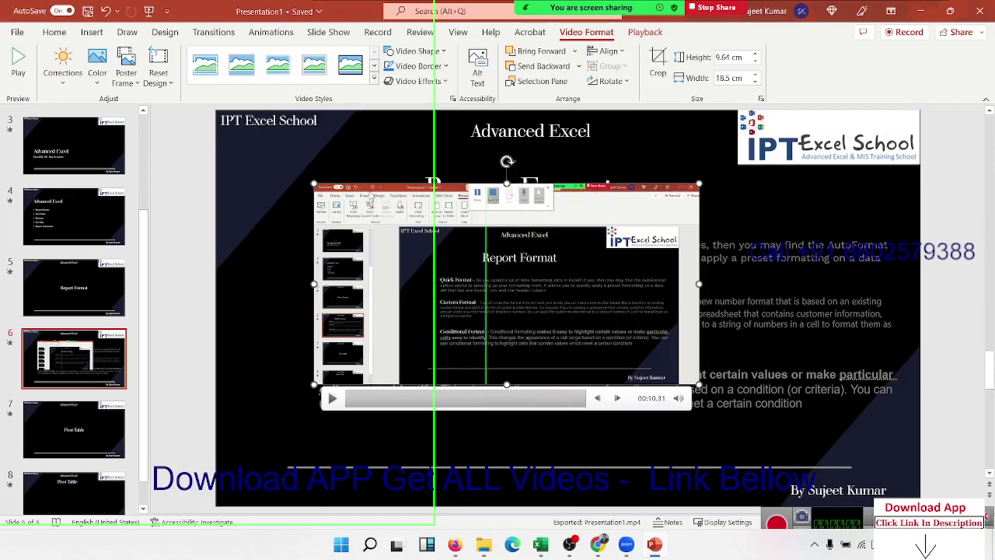
key(Delete)
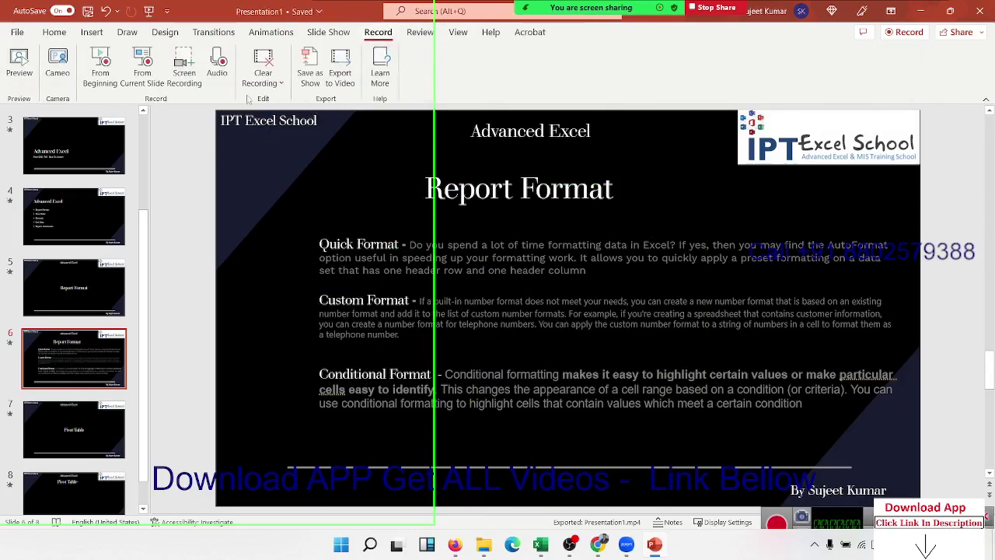
Step: Start recording from the first slide with the camera off, leaving the retake options unused
click(94, 84)
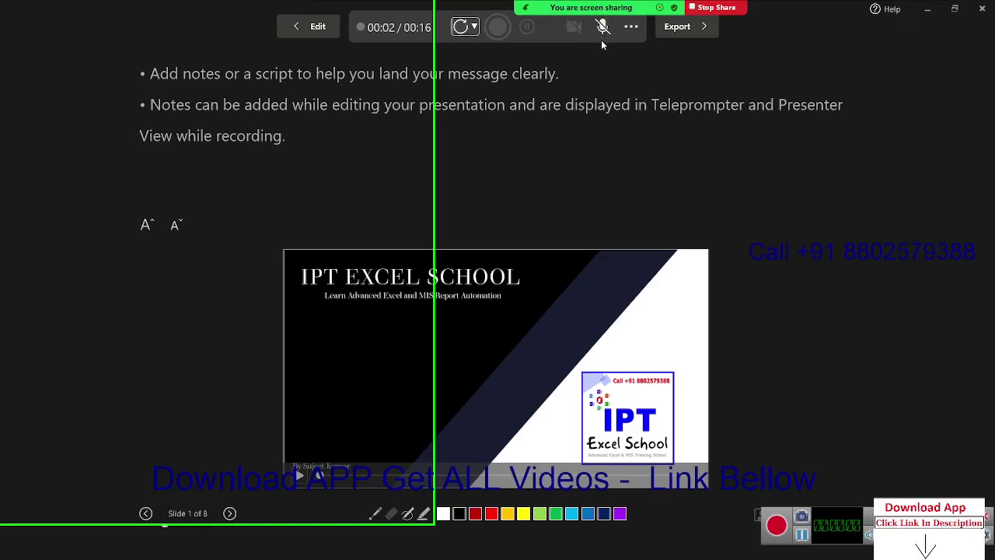
click(476, 27)
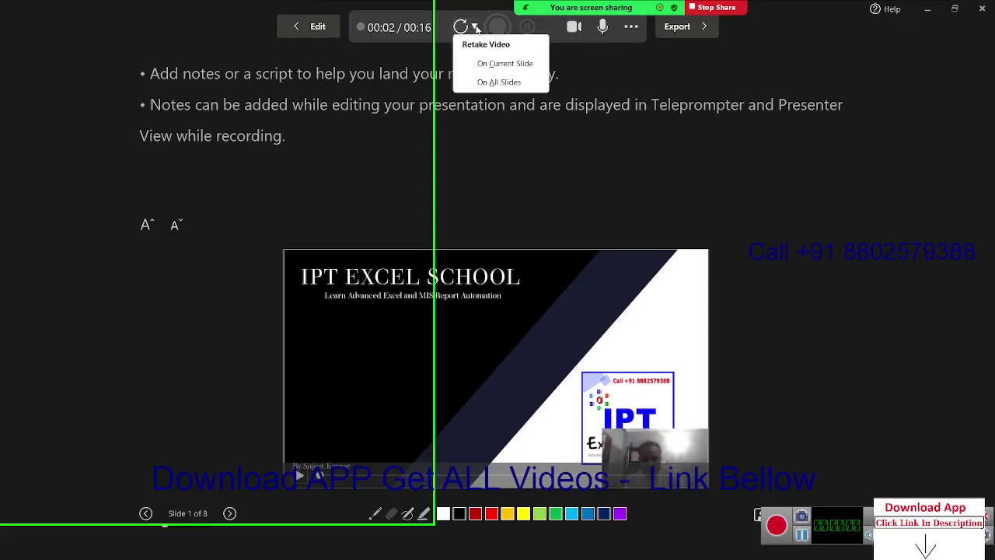
click(581, 32)
click(576, 32)
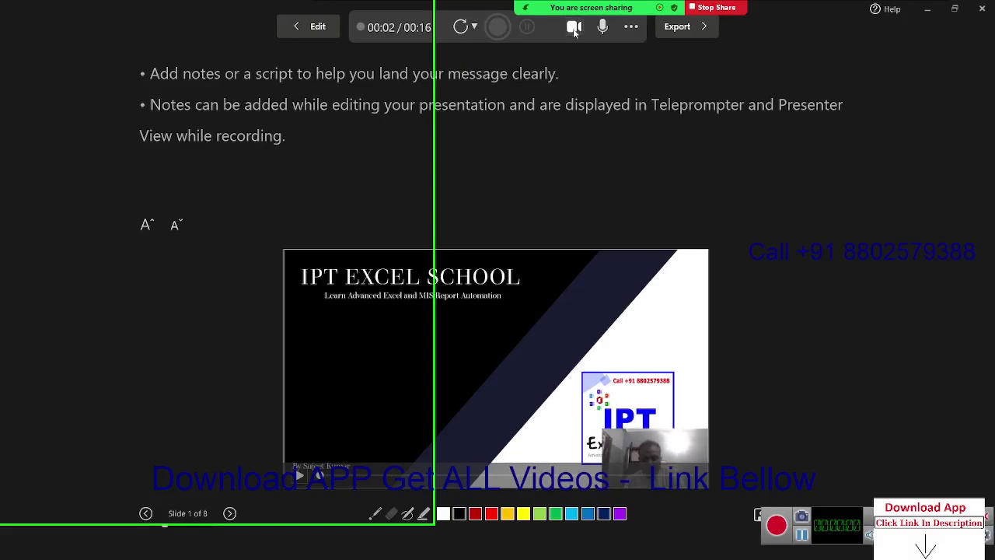
click(462, 27)
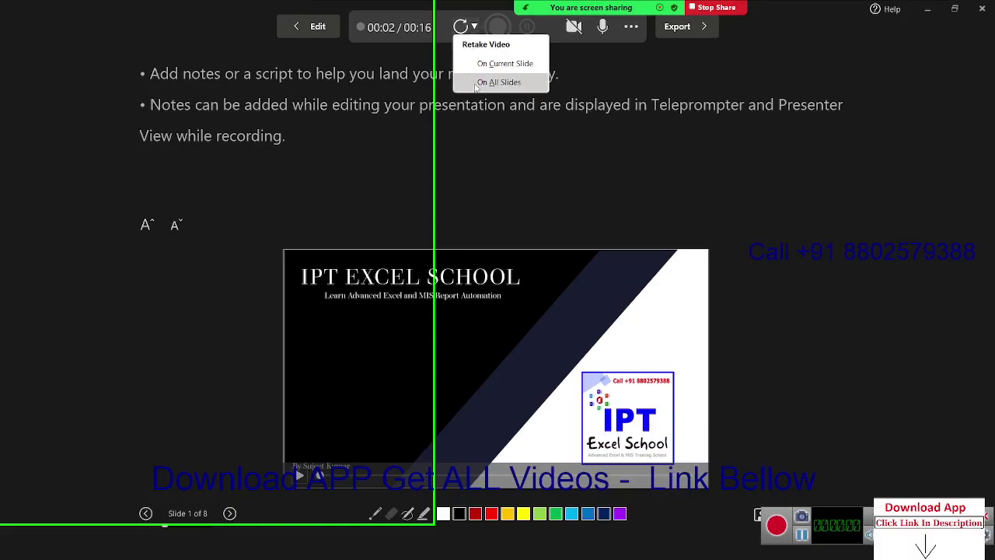
click(655, 52)
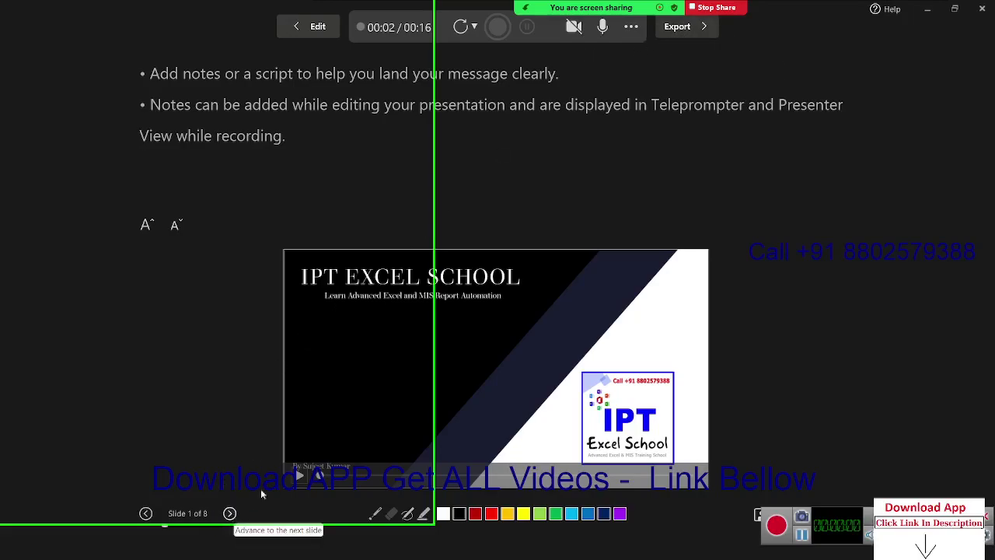
Step: Advance the preview to slide 3, Advanced Excel, and check the recording layouts unchanged
click(230, 513)
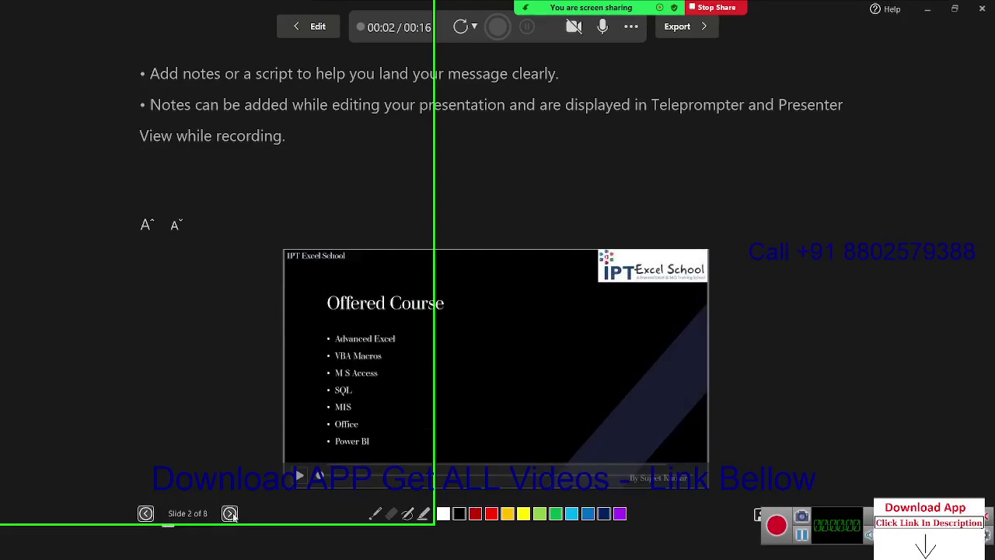
click(230, 514)
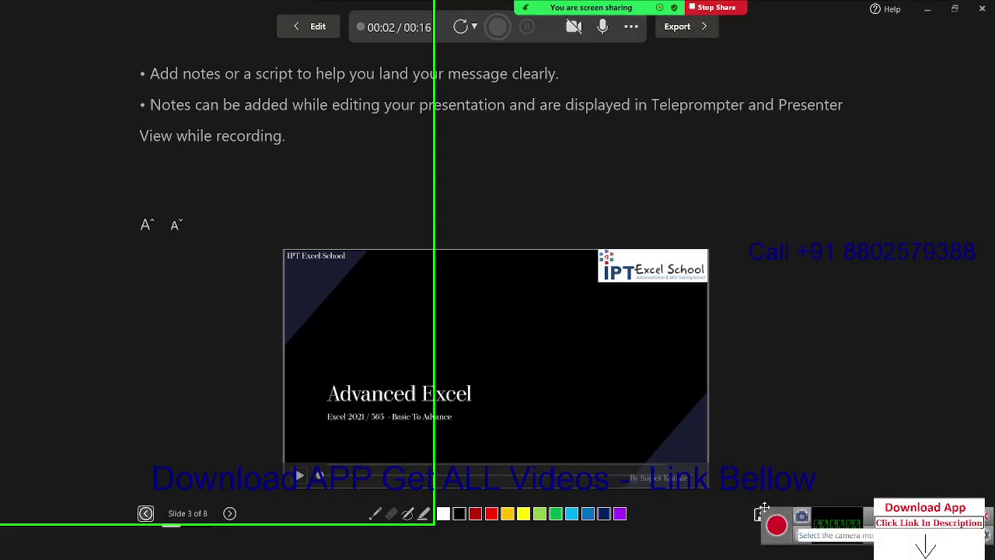
mouse_move(765, 507)
mouse_down()
mouse_move(768, 454)
mouse_move(761, 531)
mouse_up()
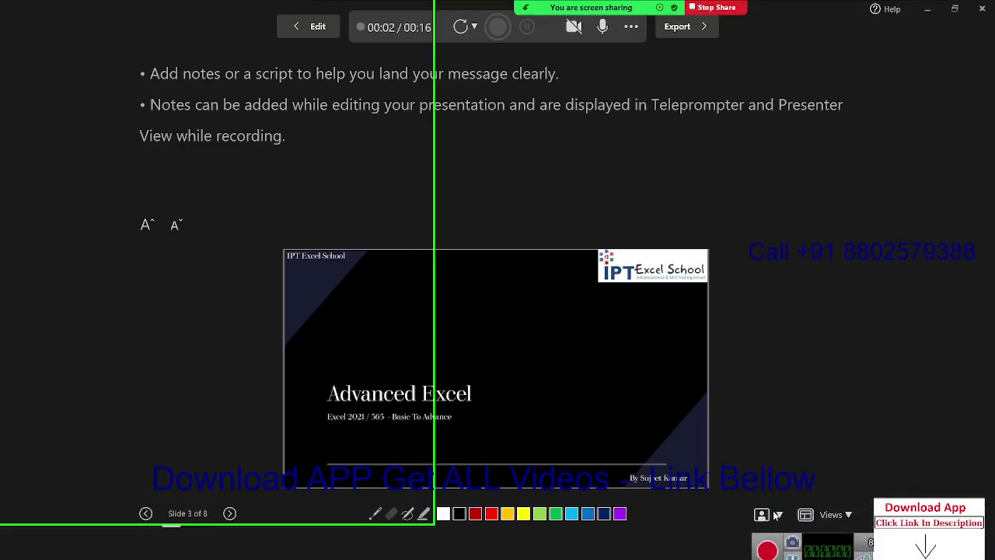
click(848, 515)
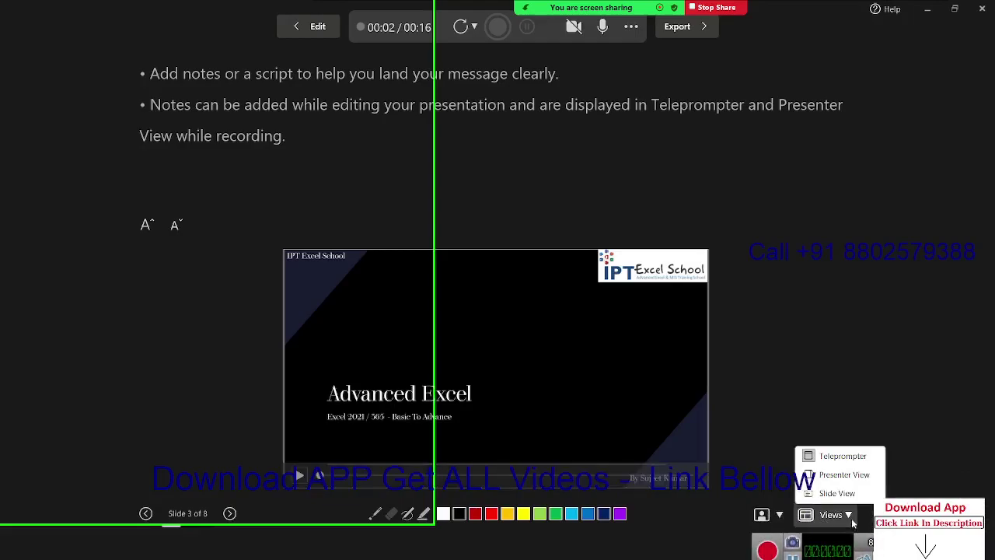
click(842, 333)
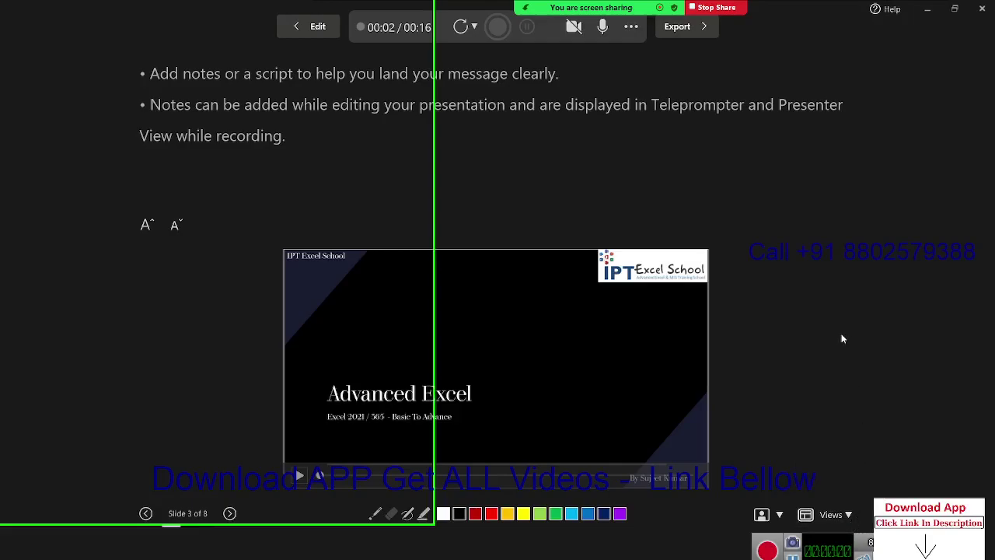
click(685, 36)
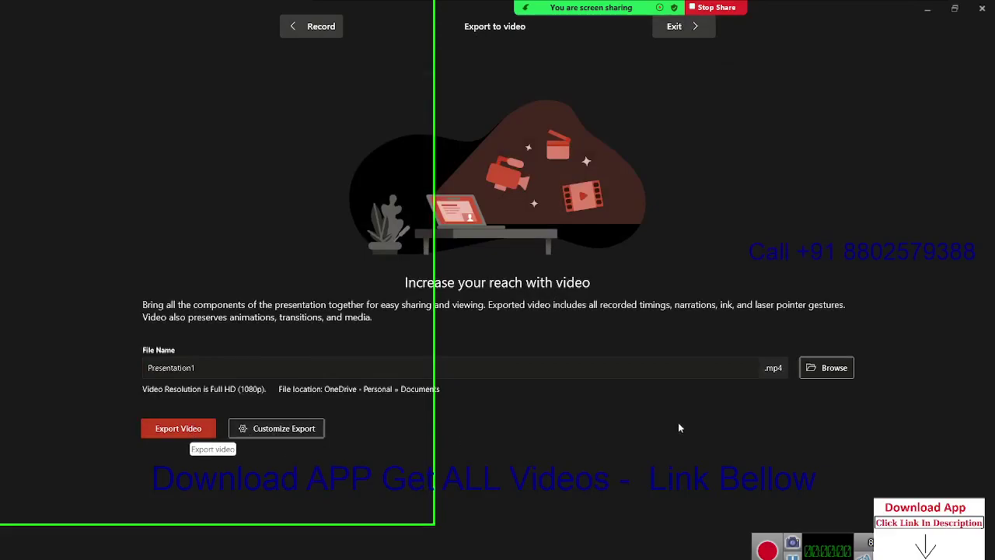
Step: Export Presentation1.mp4 in Full HD (1080p) into the Downloads folder
click(832, 370)
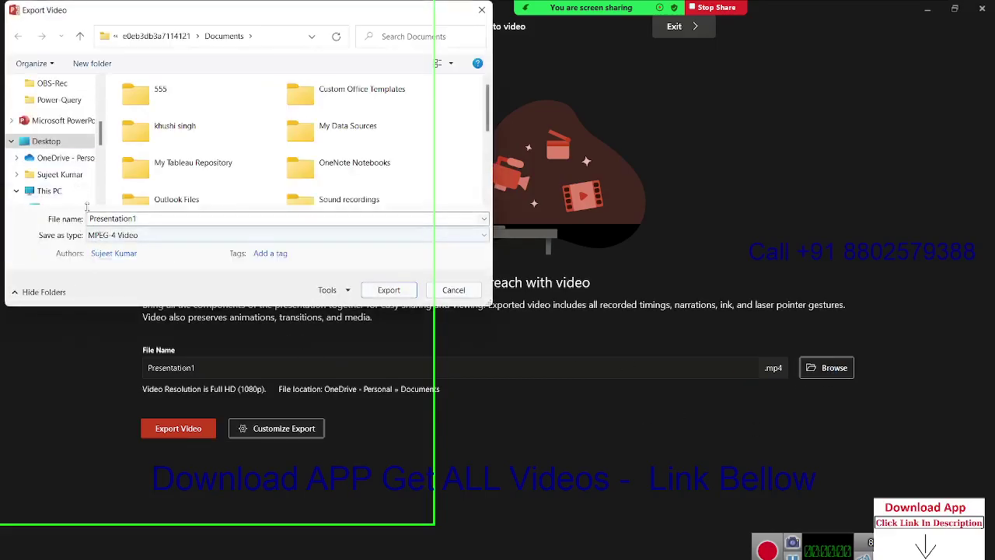
scroll(55, 159, up, 2)
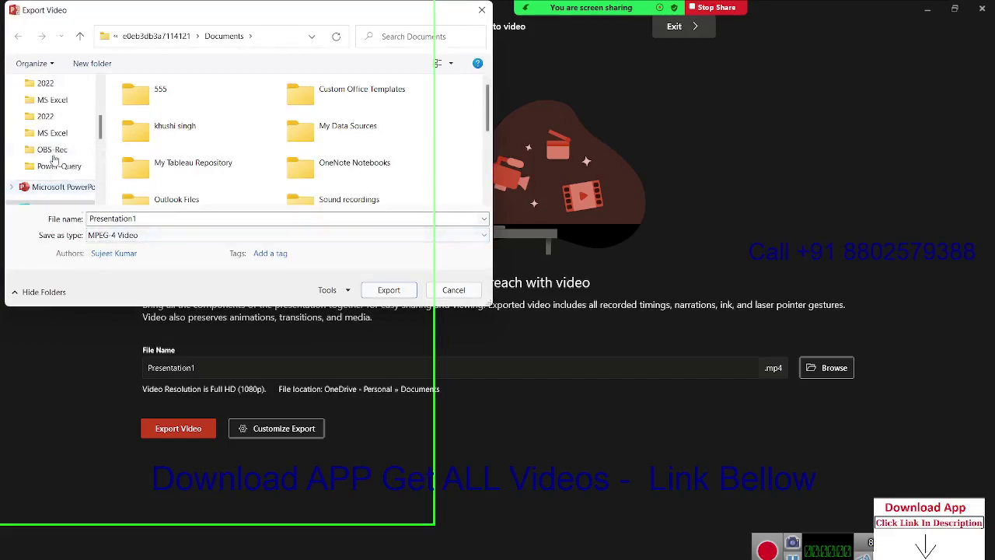
scroll(55, 159, up, 2)
scroll(55, 164, up, 2)
scroll(54, 171, up, 2)
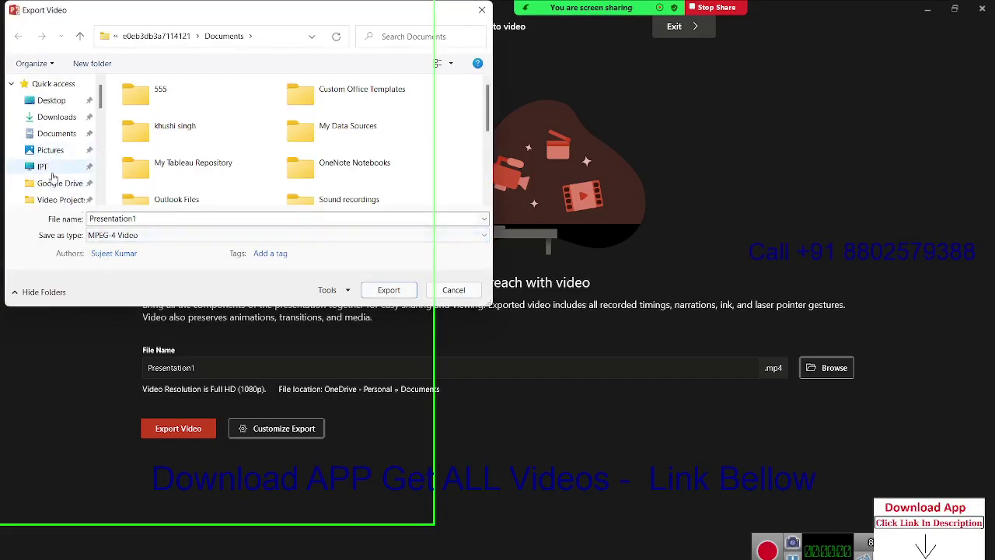
click(68, 135)
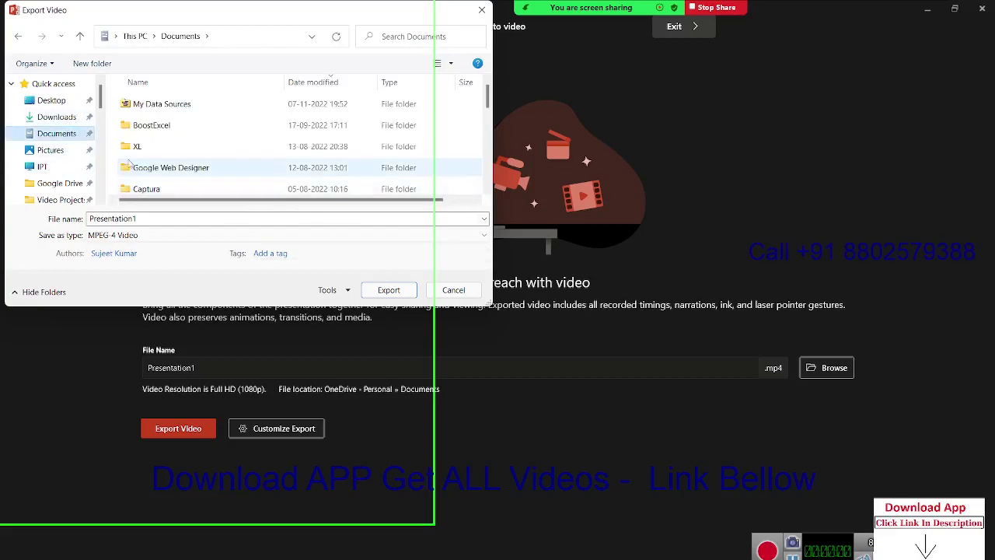
click(57, 116)
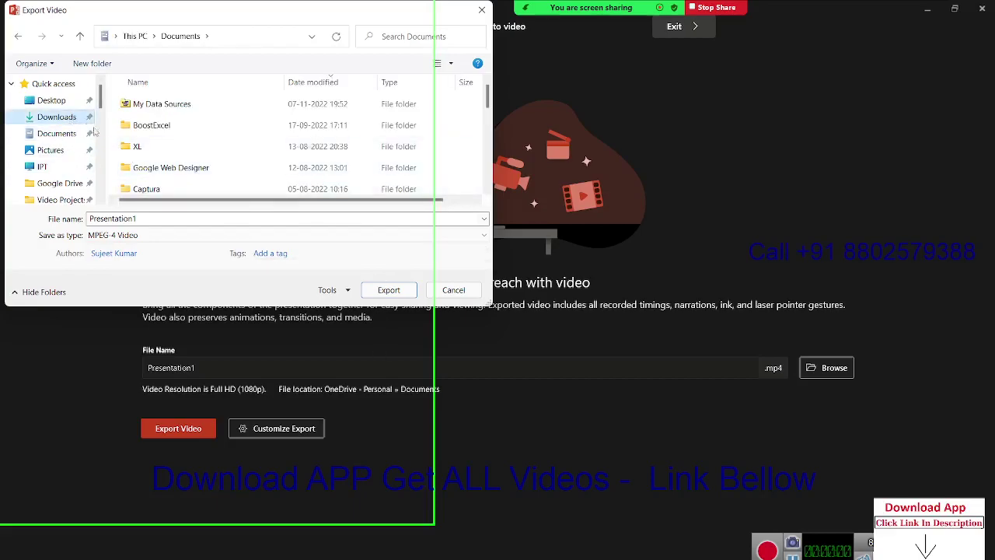
click(387, 291)
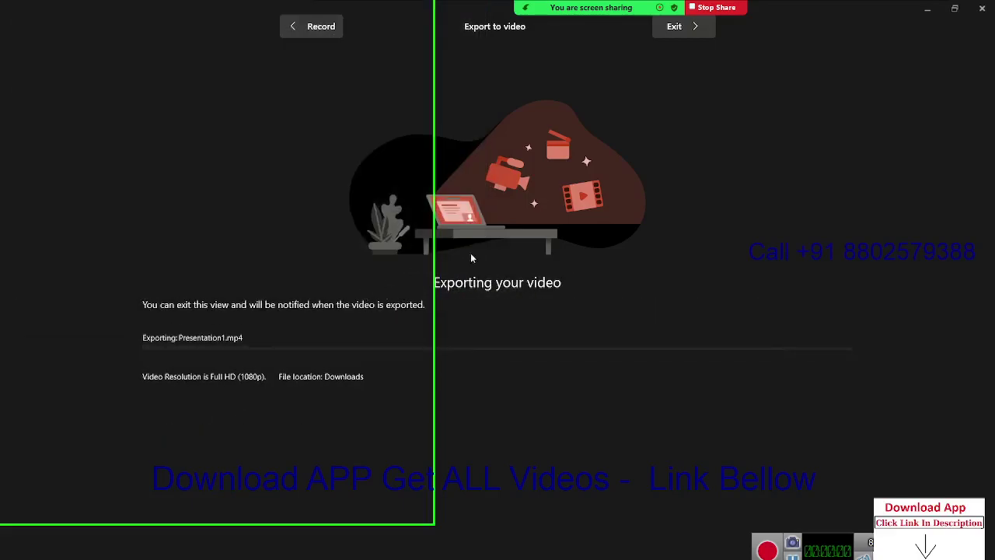
Step: Go back to normal editing on slide 3, briefly revisiting the Export to Video page
click(291, 26)
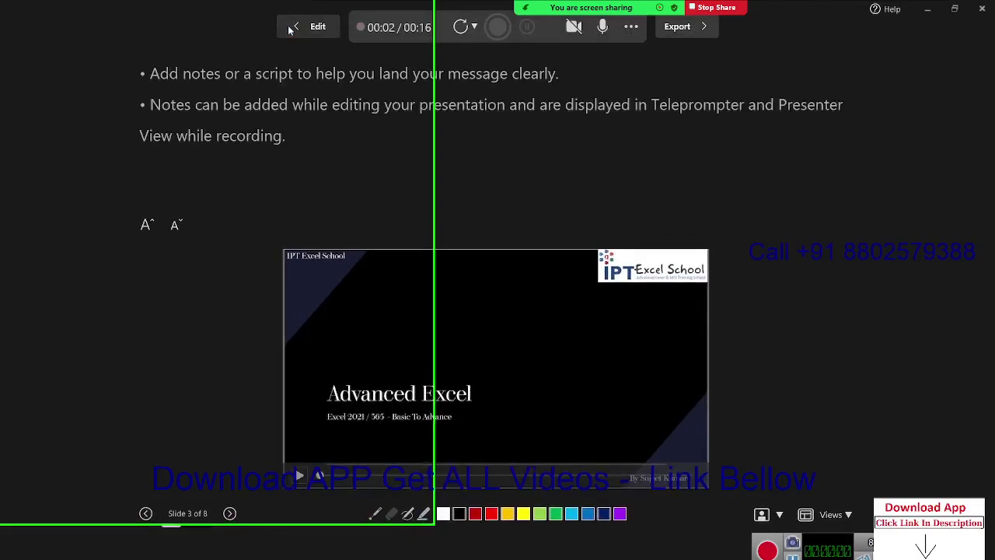
click(291, 28)
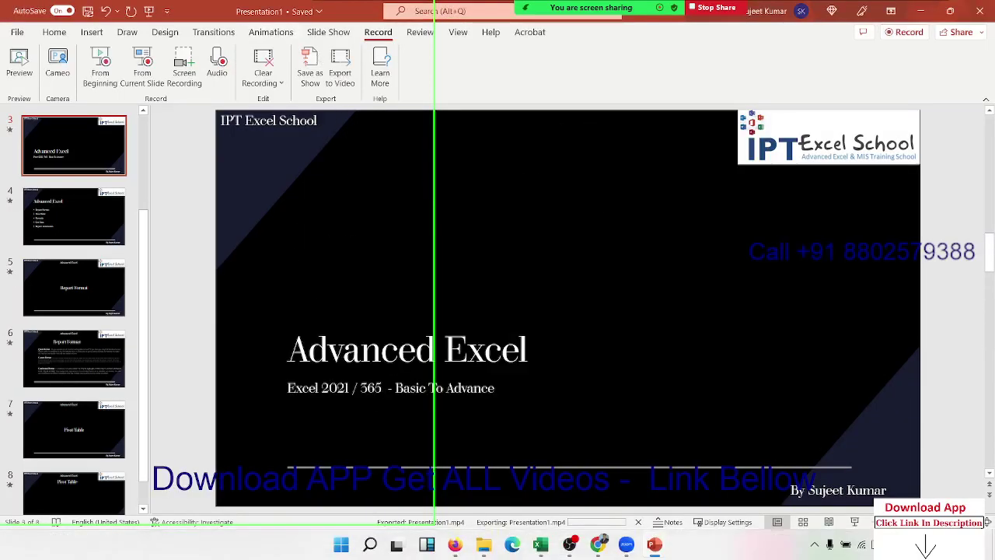
click(349, 84)
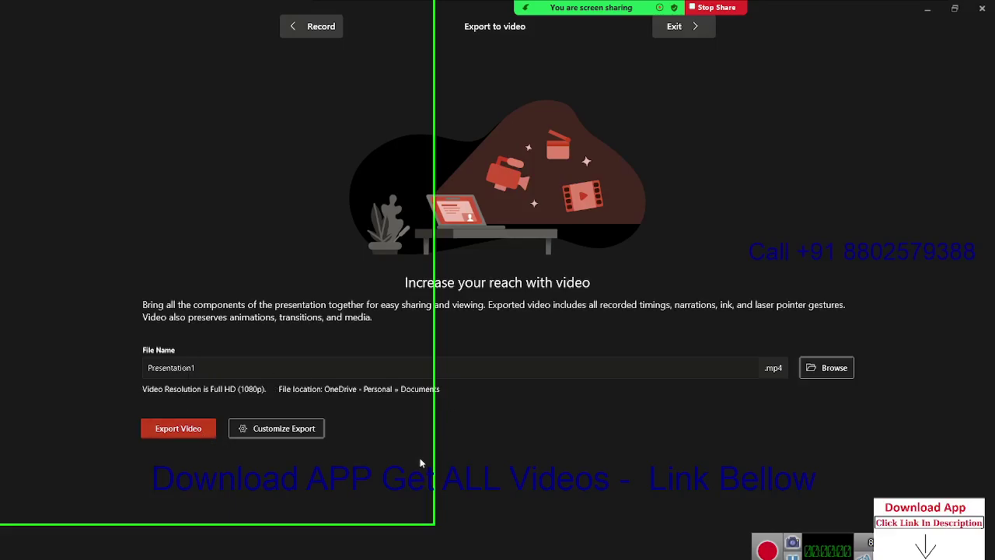
click(290, 28)
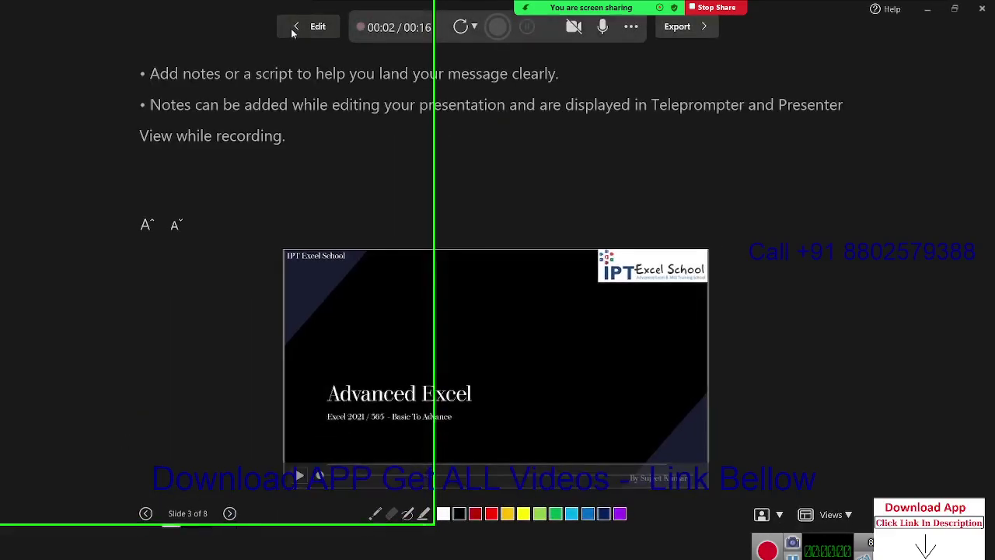
click(289, 29)
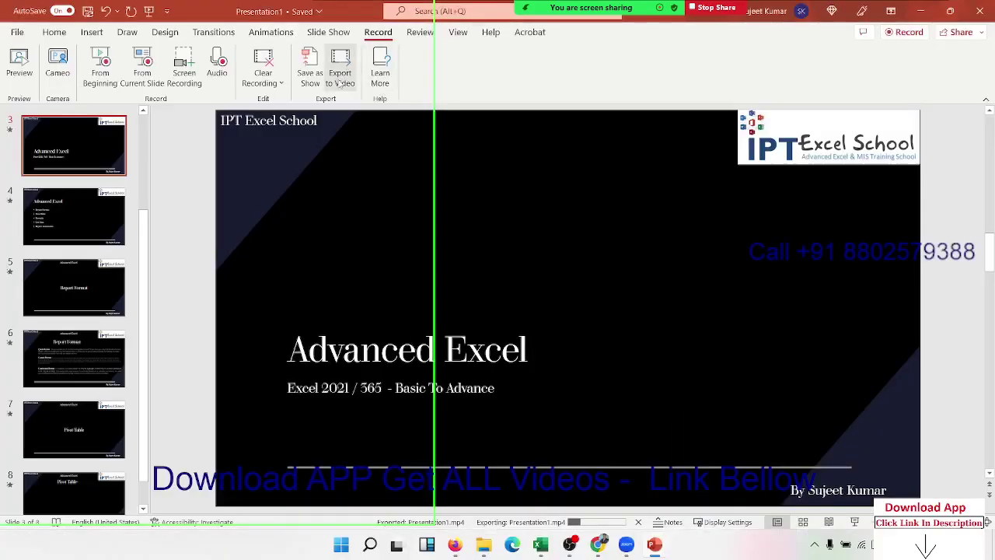
Step: Save a copy as a PowerPoint Show in Documents and dismiss the Save a Copy notice
click(306, 83)
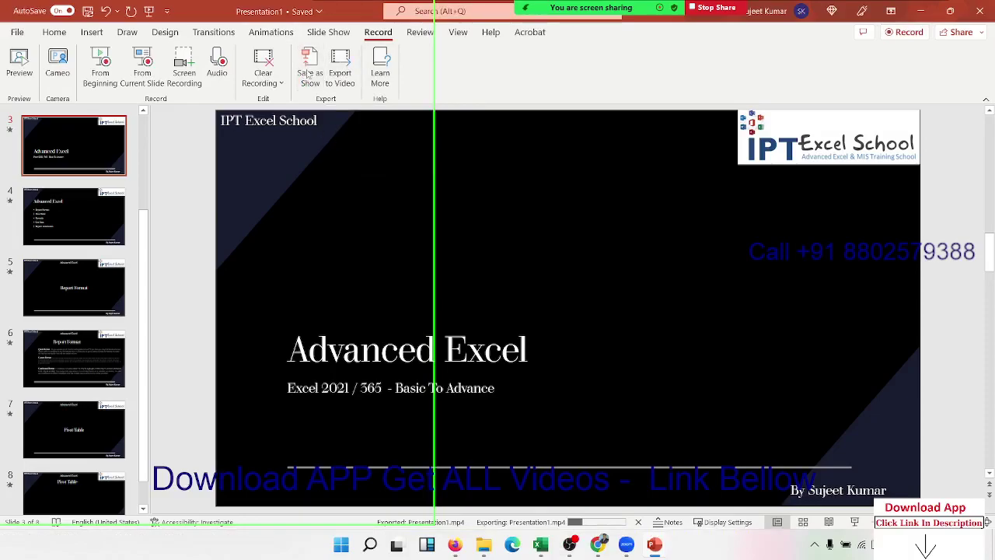
click(309, 79)
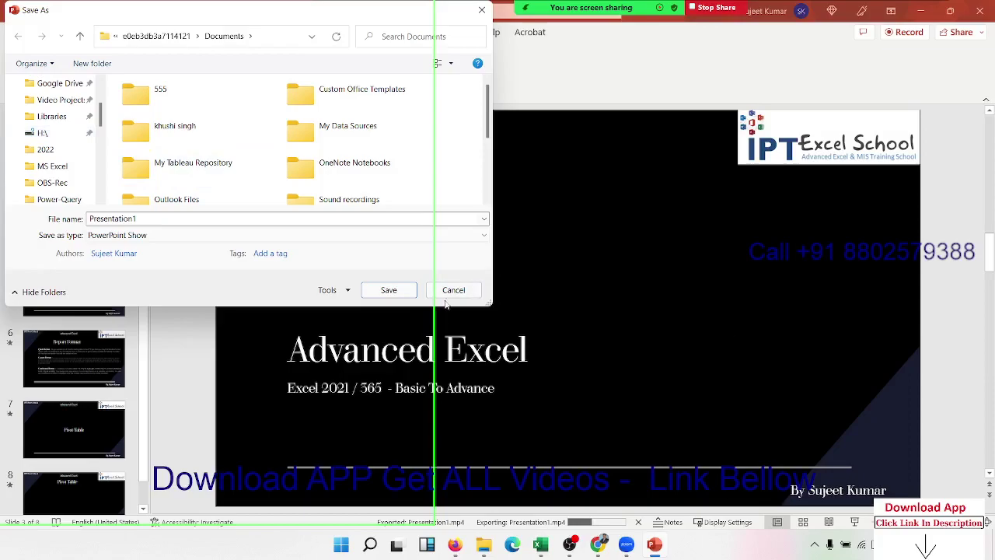
scroll(58, 183, up, 2)
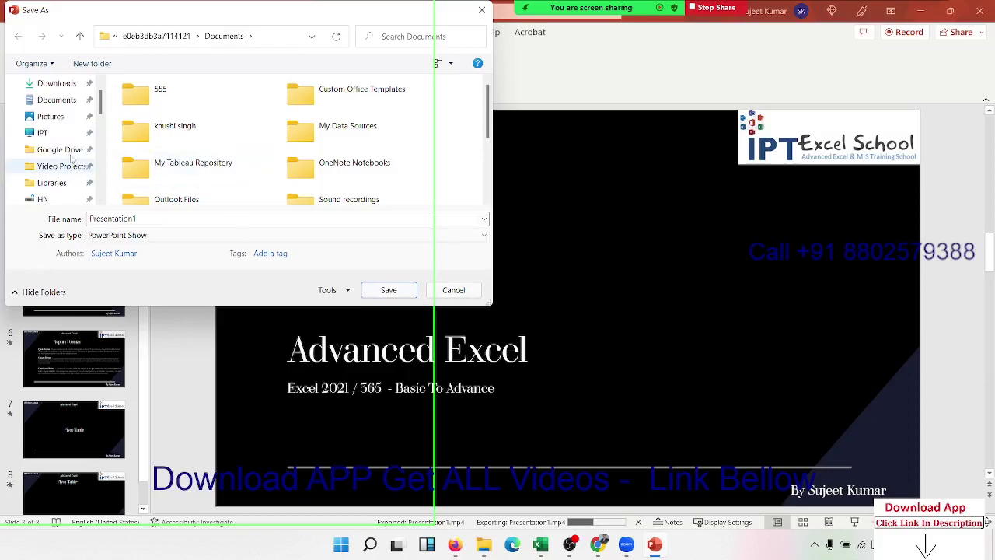
scroll(55, 136, up, 2)
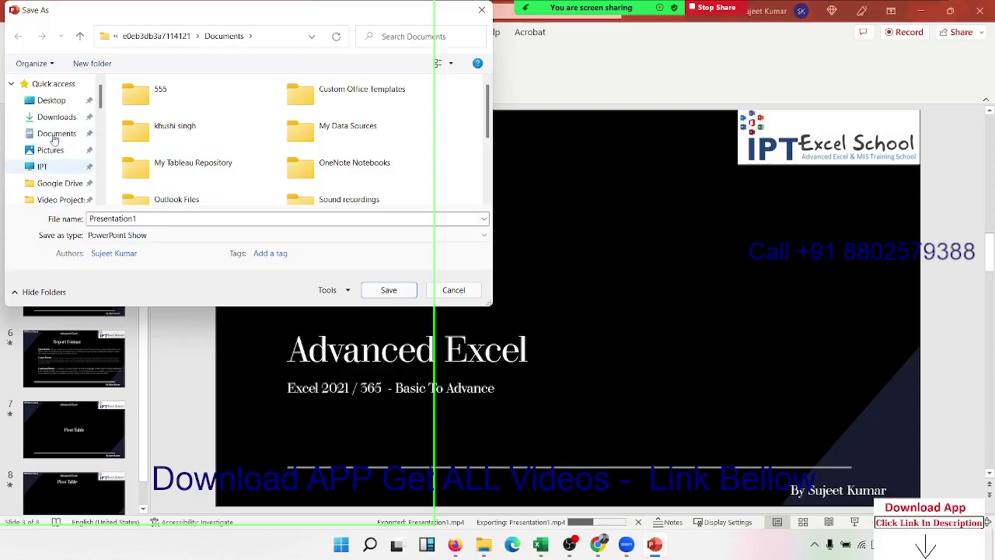
click(56, 135)
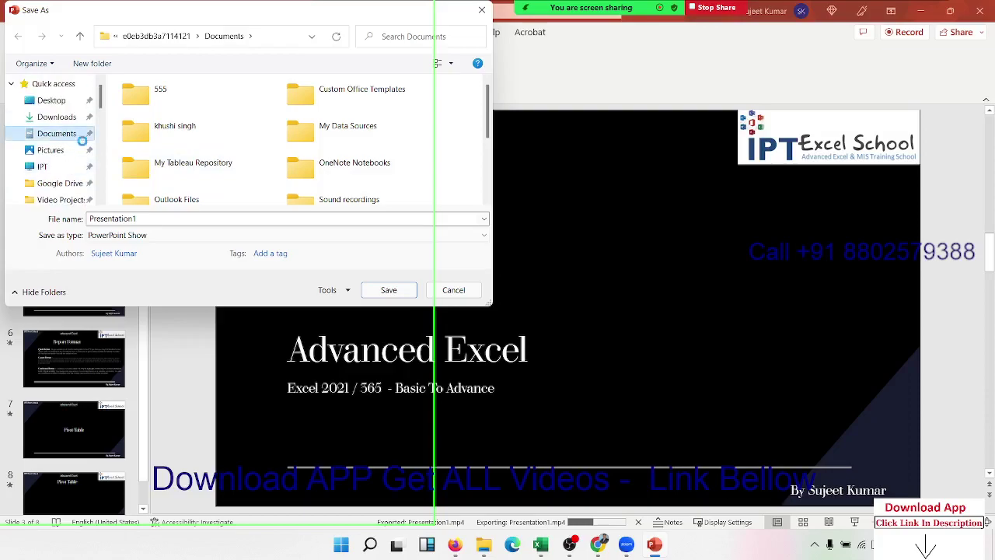
click(387, 290)
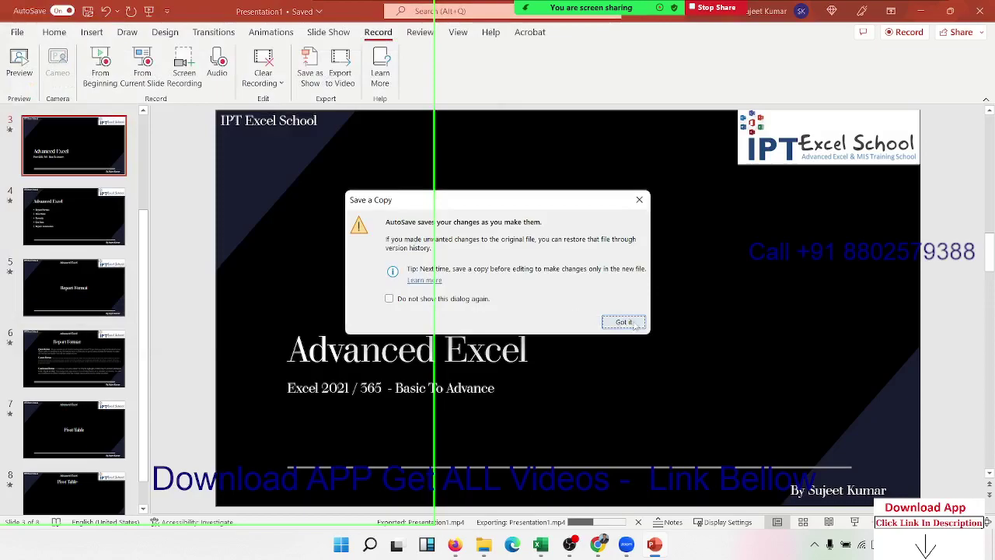
click(625, 322)
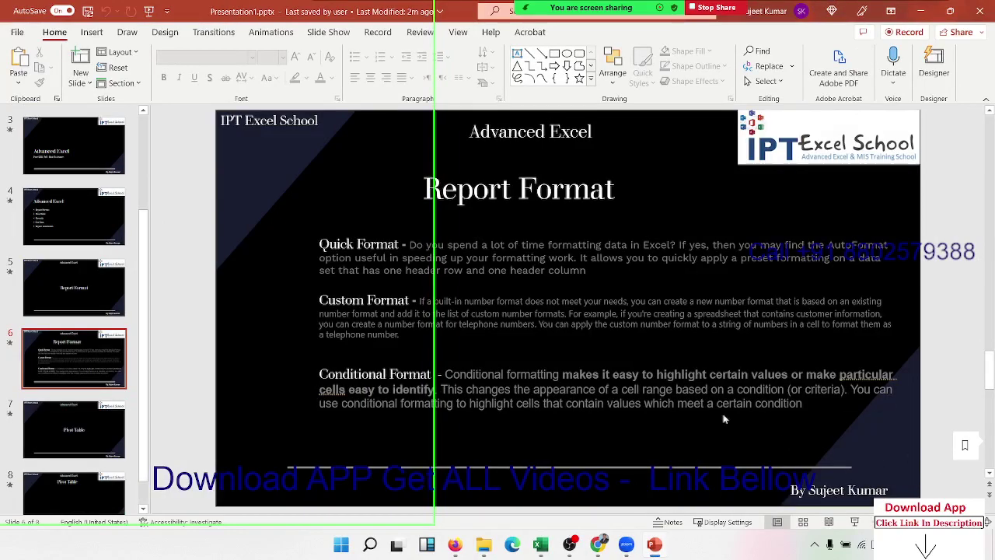
Step: Switch through Outline View, Slide Sorter and Notes Page view of slide 6
click(378, 35)
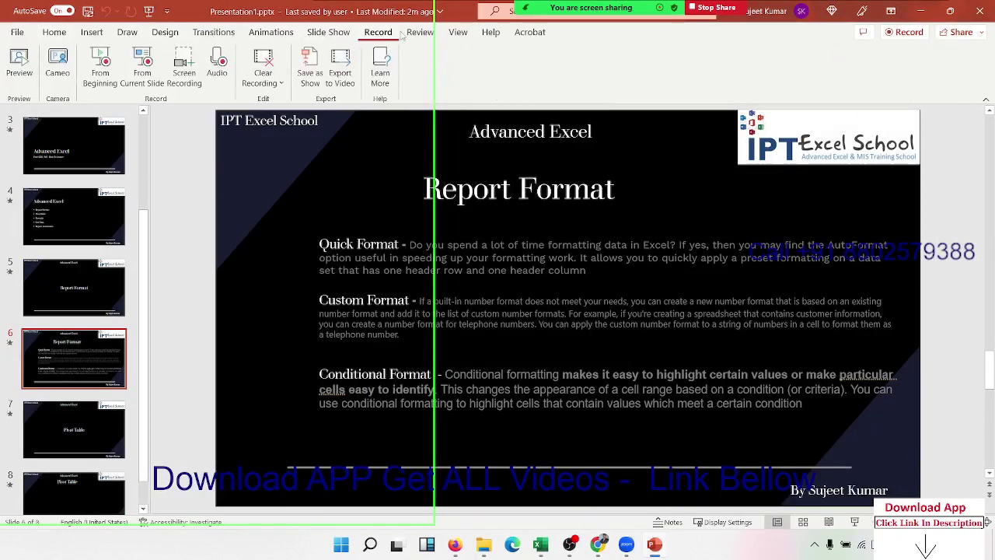
click(406, 37)
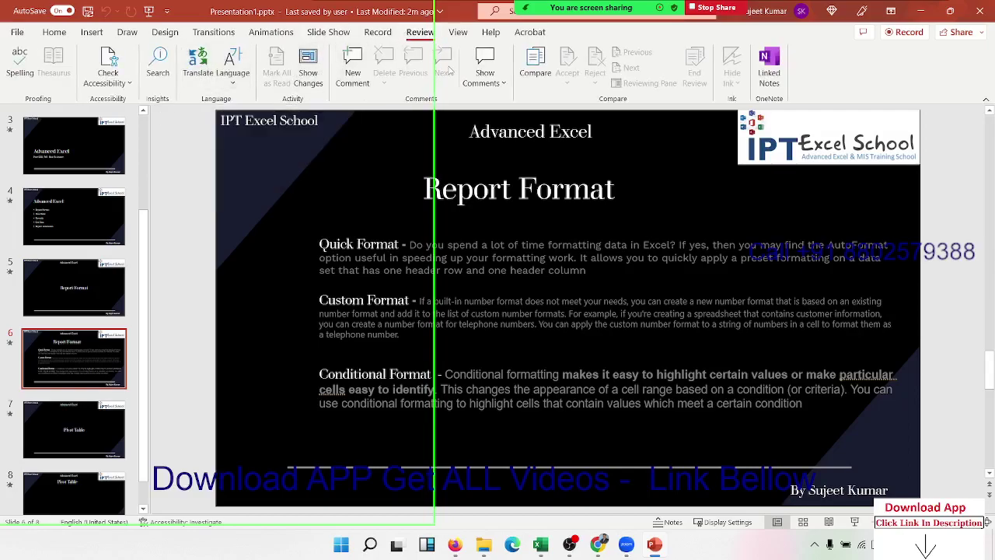
click(457, 32)
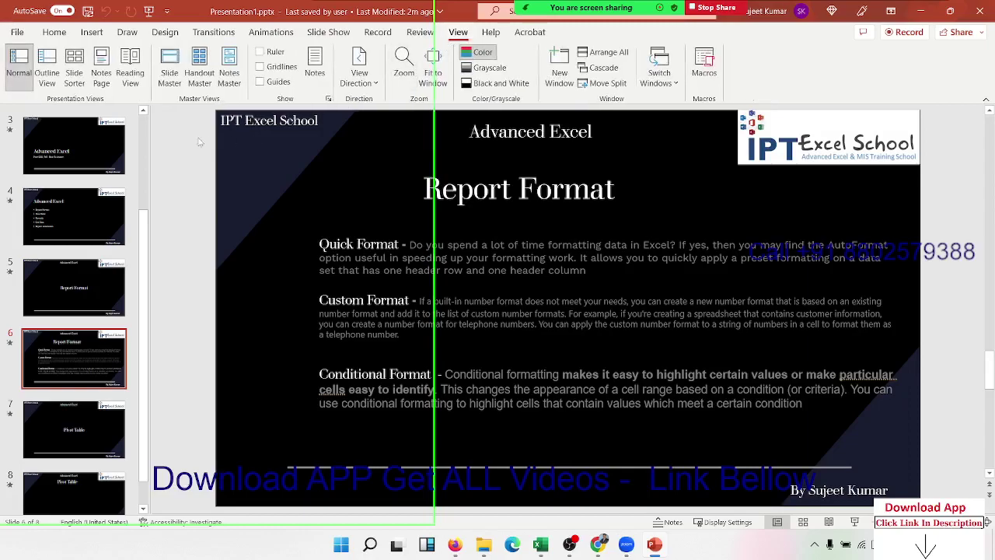
click(48, 77)
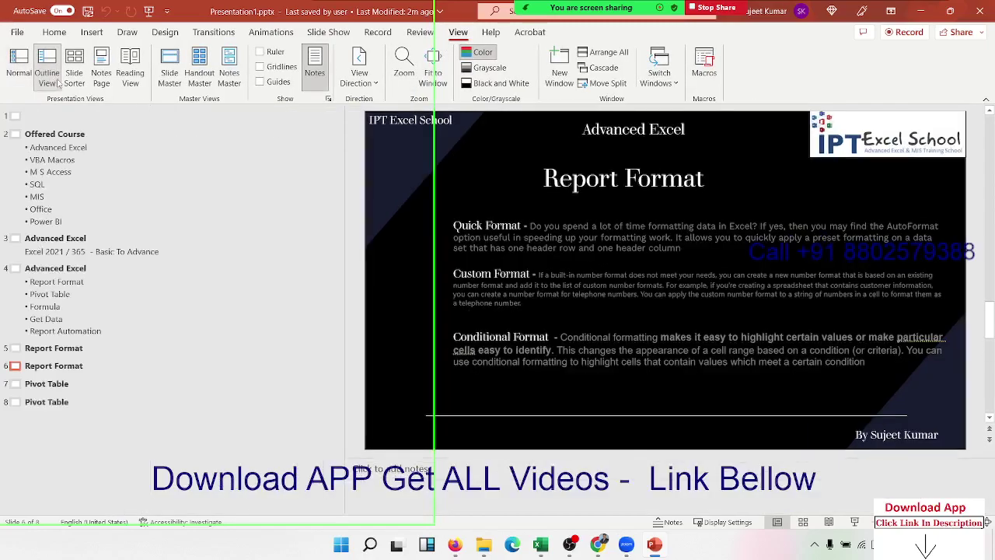
click(75, 78)
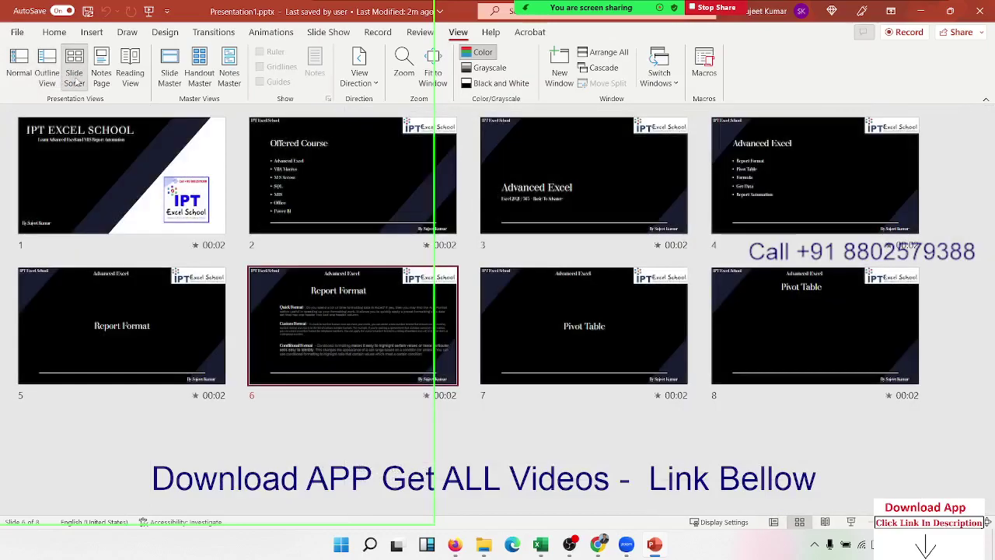
click(102, 77)
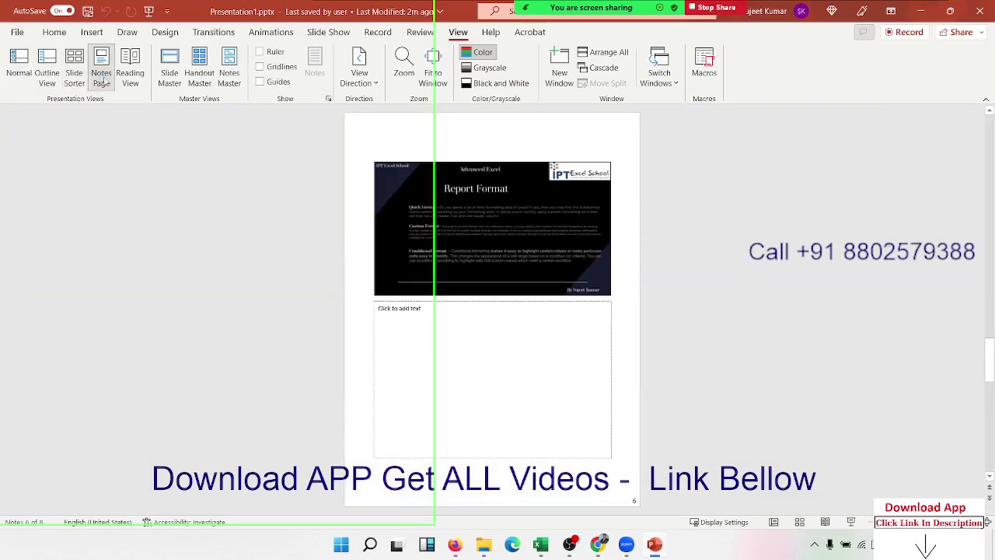
click(474, 325)
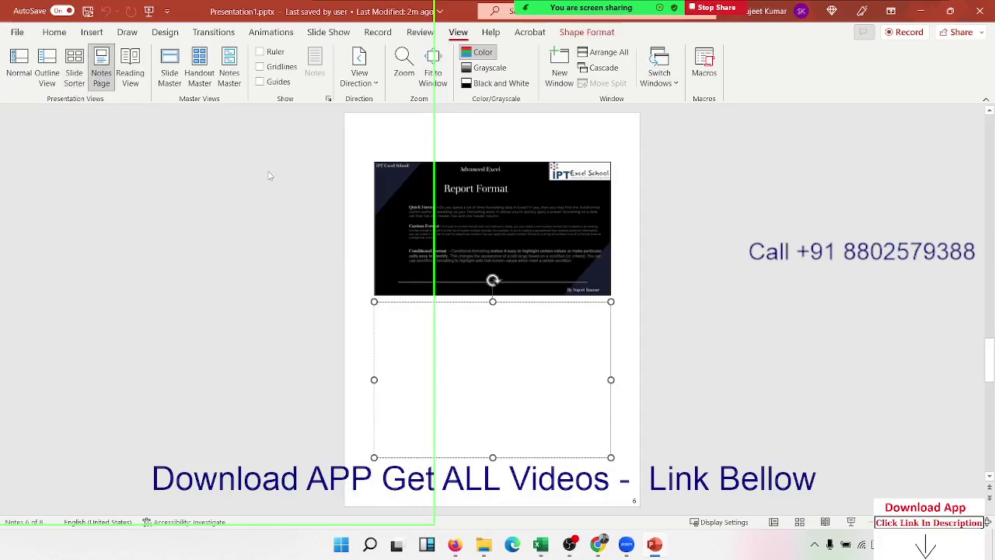
Step: Try Reading View, return to Normal, then open Slide Master and select the footer placeholder
click(130, 74)
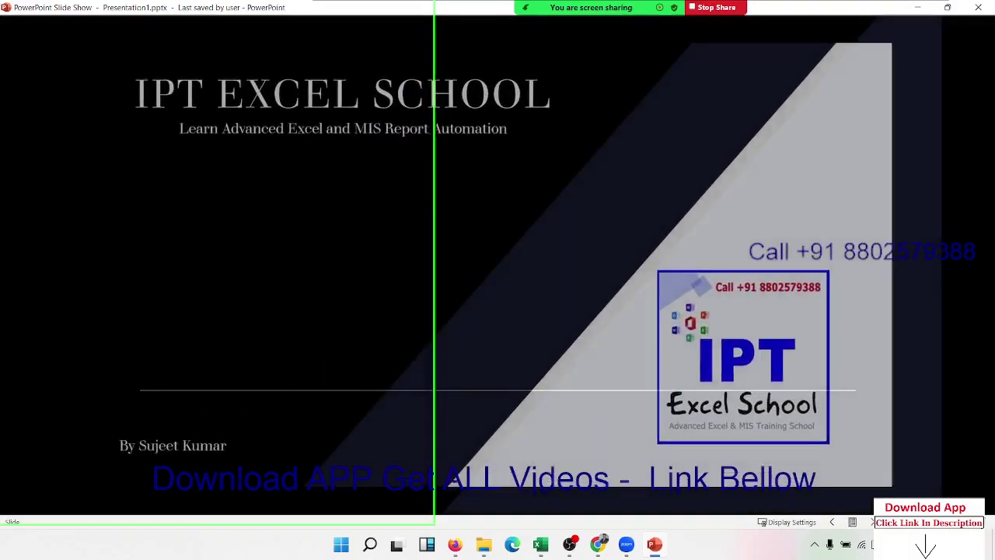
key(Escape)
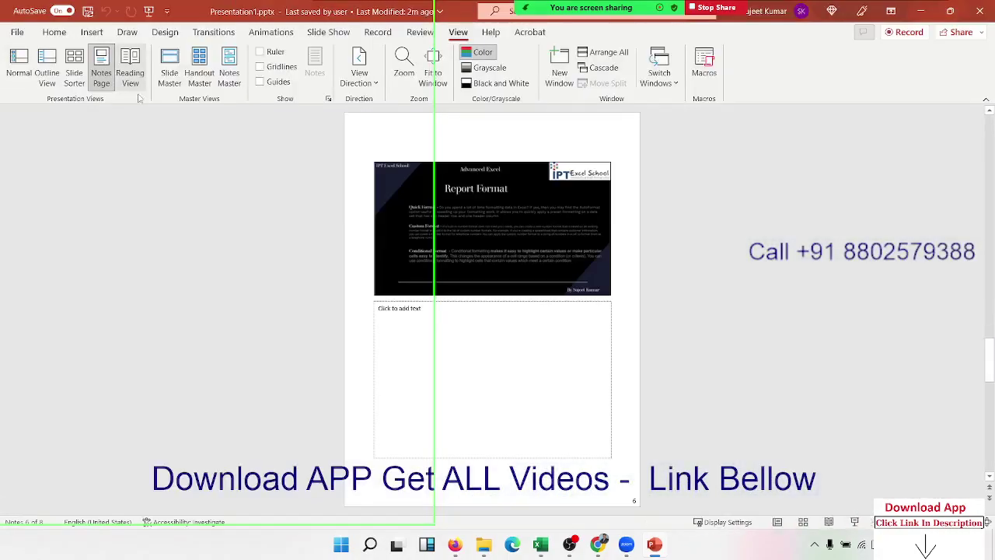
click(18, 66)
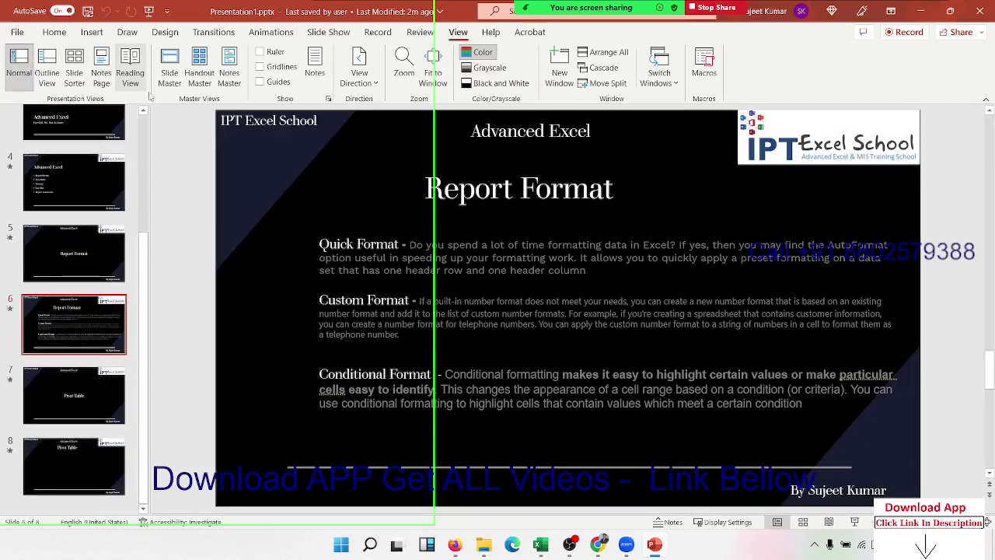
click(175, 89)
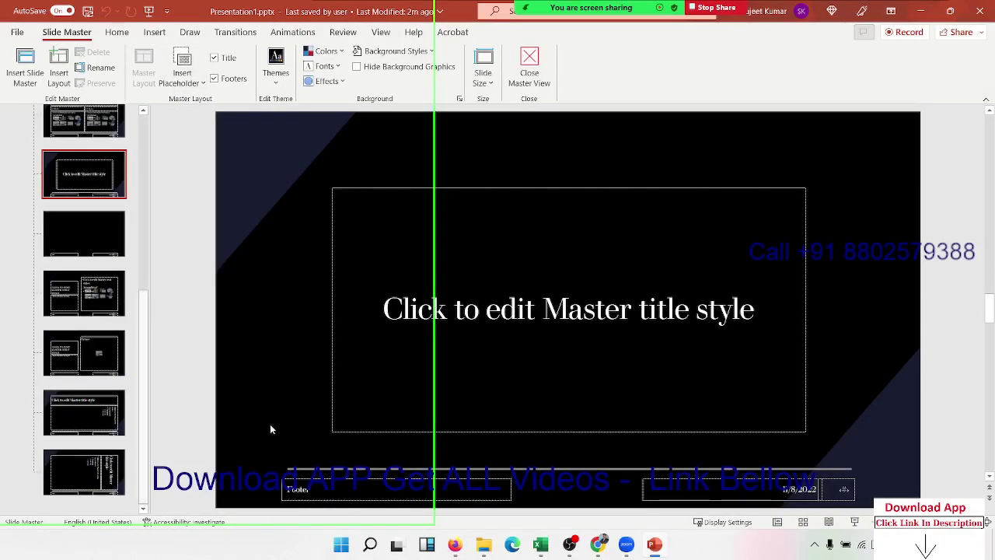
click(284, 486)
Step: Inspect the date placeholder and Two Content, Caption and Vertical Text layouts, then close Master View
click(731, 488)
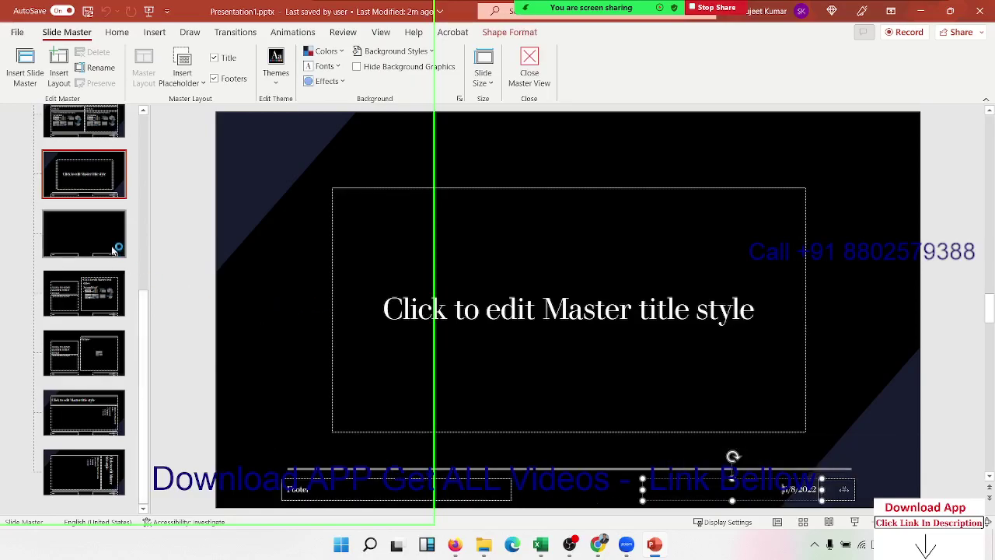
click(107, 186)
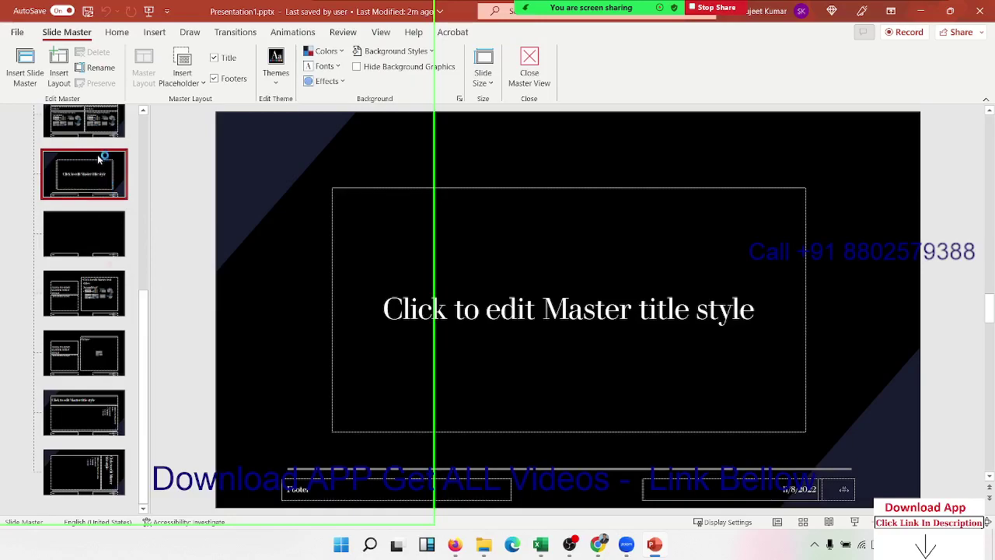
click(101, 141)
click(99, 173)
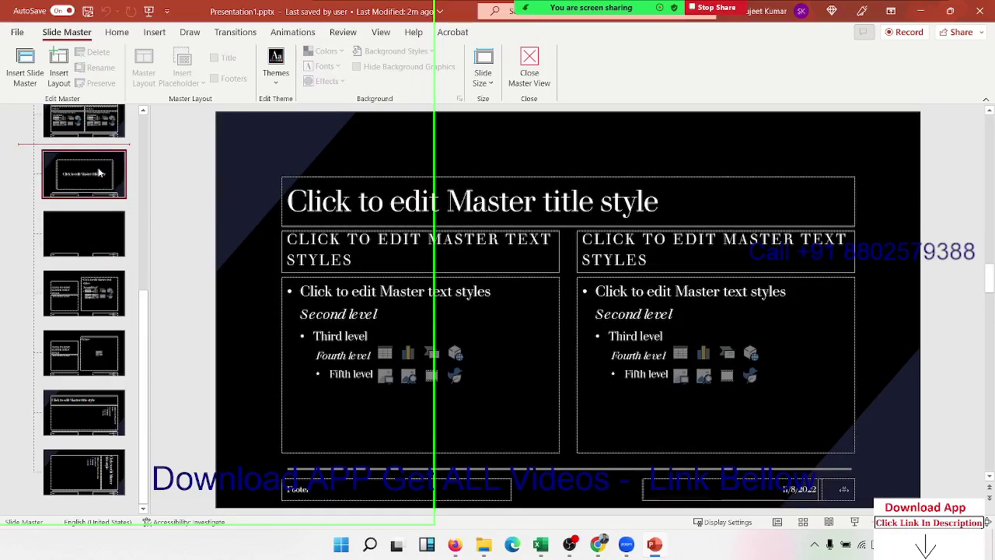
click(100, 295)
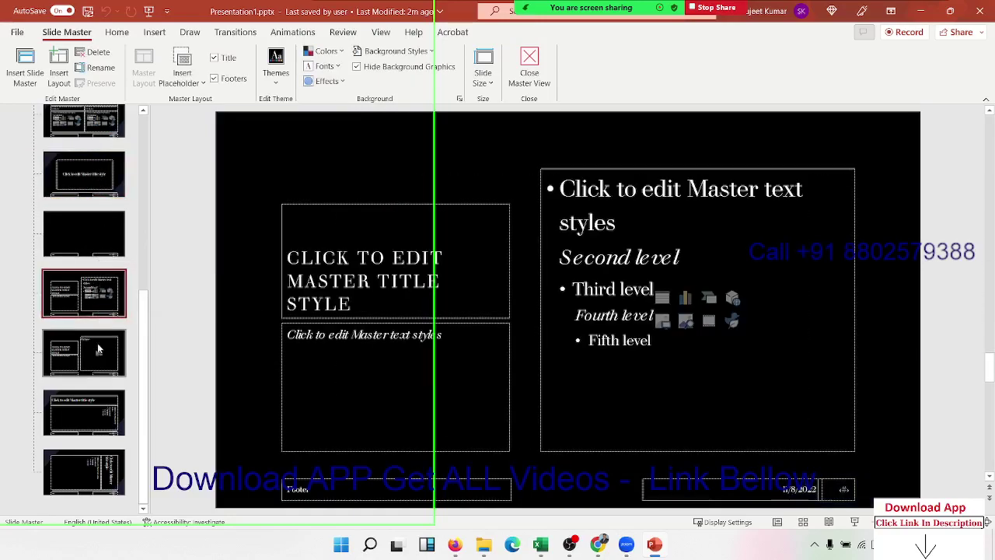
click(99, 358)
click(99, 397)
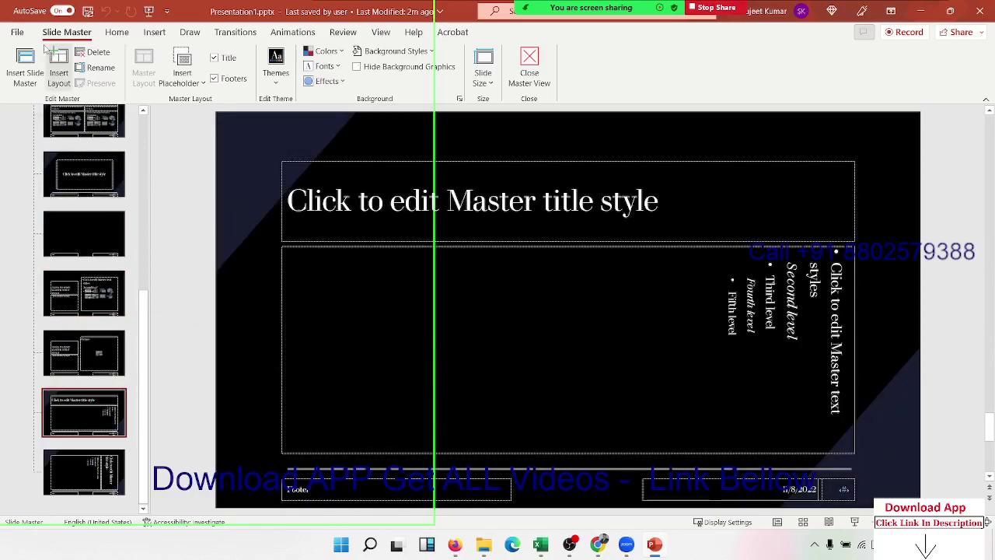
click(532, 62)
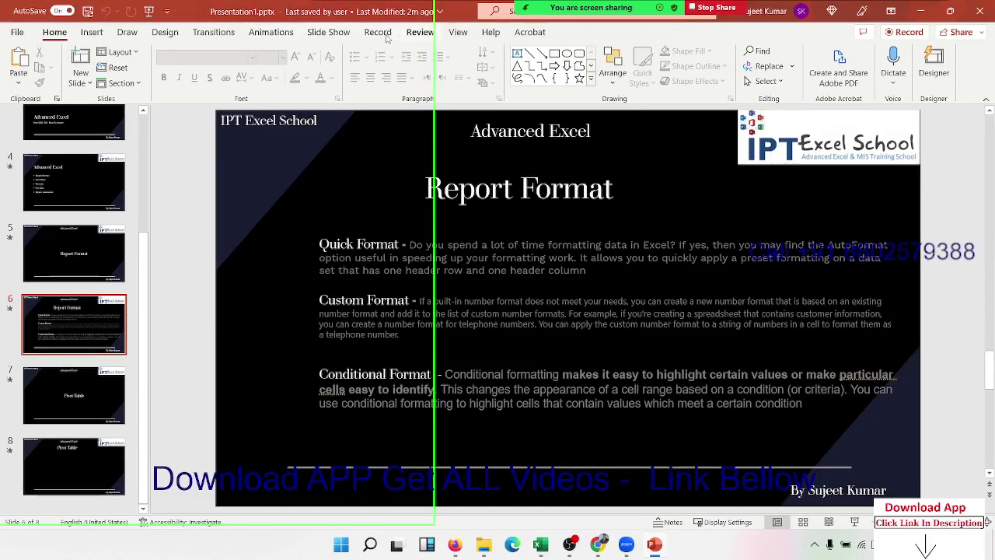
click(457, 35)
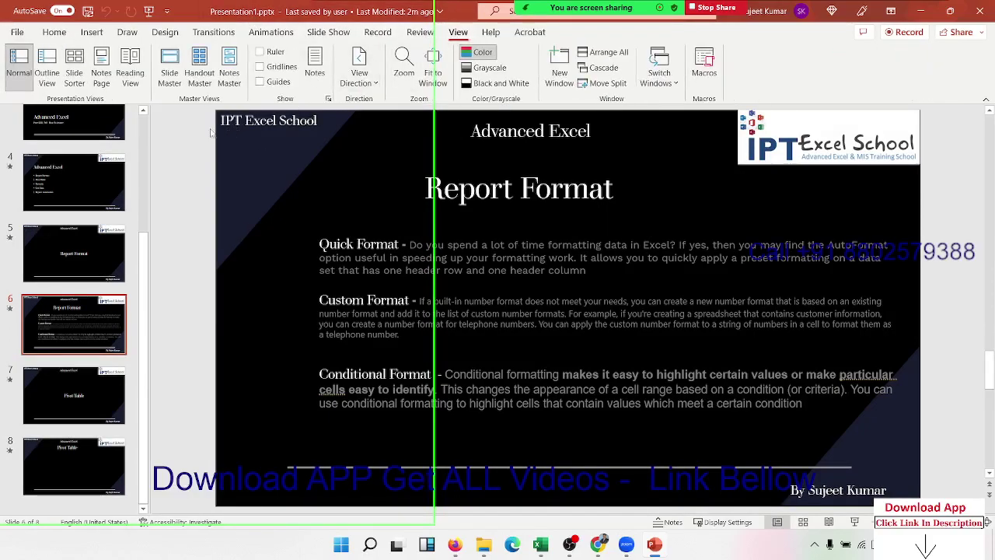
click(203, 89)
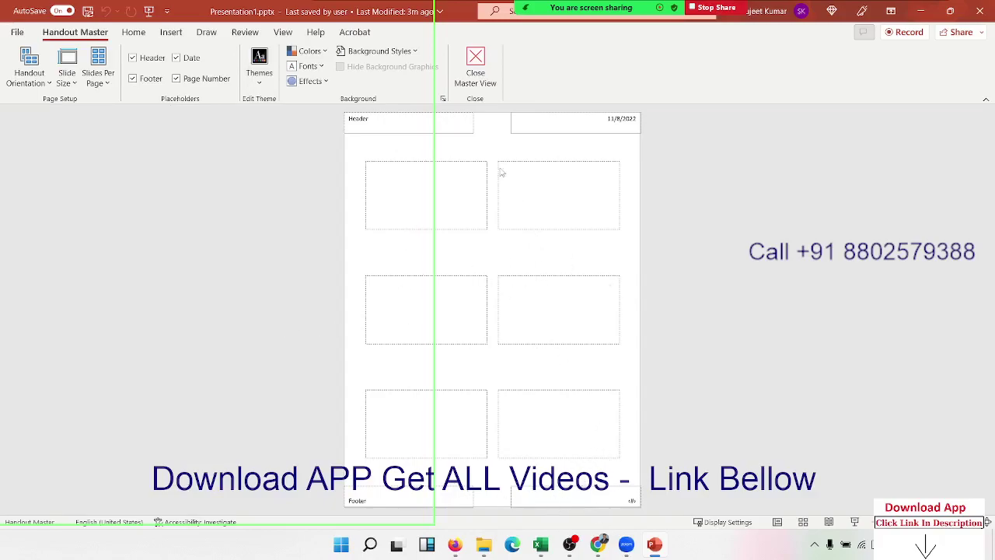
Step: Close the Handout Master and switch to Slide Master view from the View tab
click(487, 83)
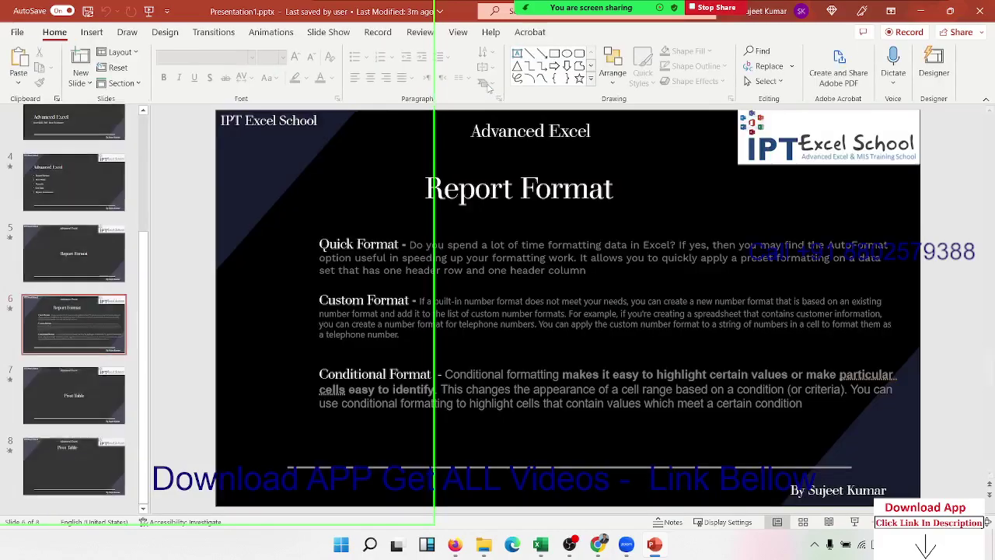
click(378, 32)
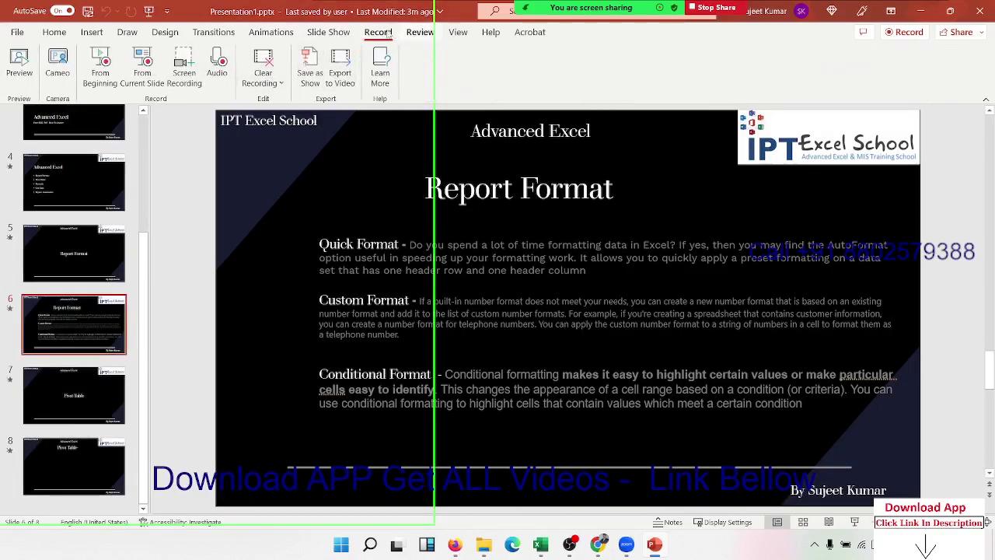
click(458, 33)
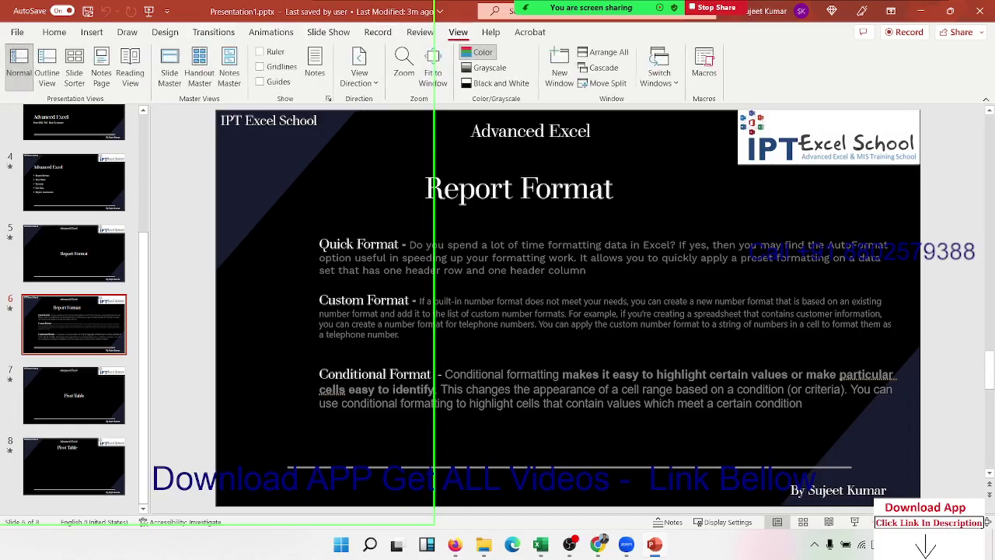
click(169, 74)
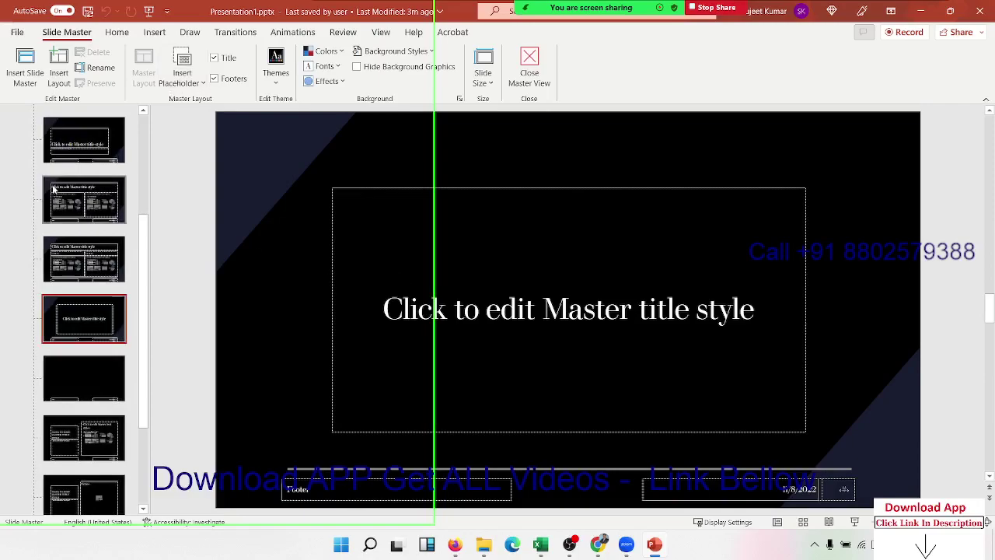
Step: Preview the Slide Master and its layouts, from Two Content to Vertical Title and Text, then close Master View
click(78, 140)
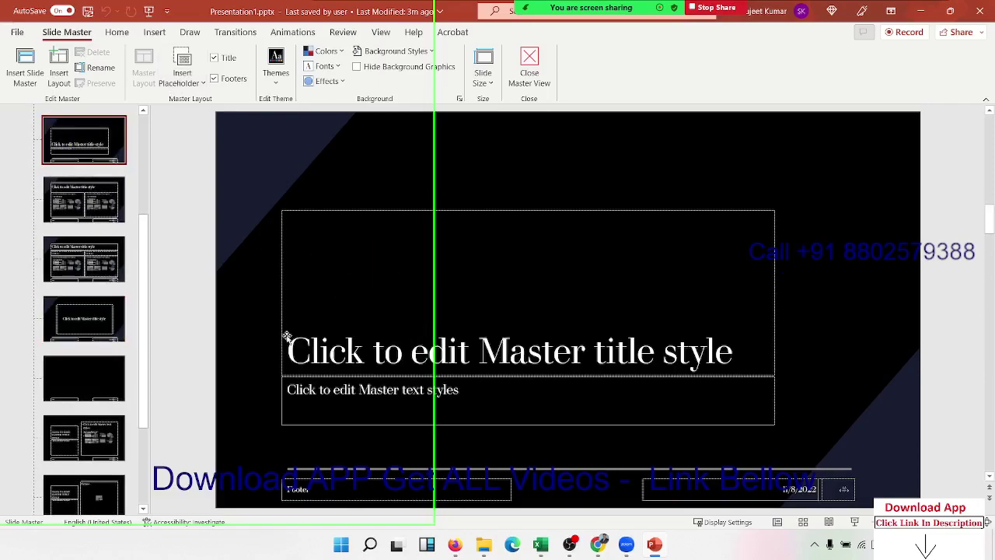
click(108, 258)
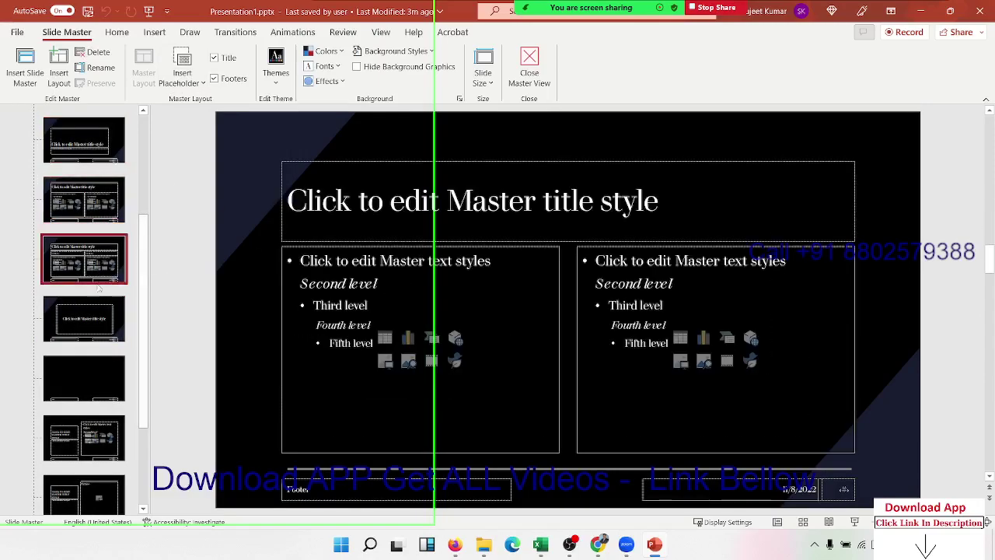
click(97, 315)
click(83, 376)
scroll(84, 382, down, 2)
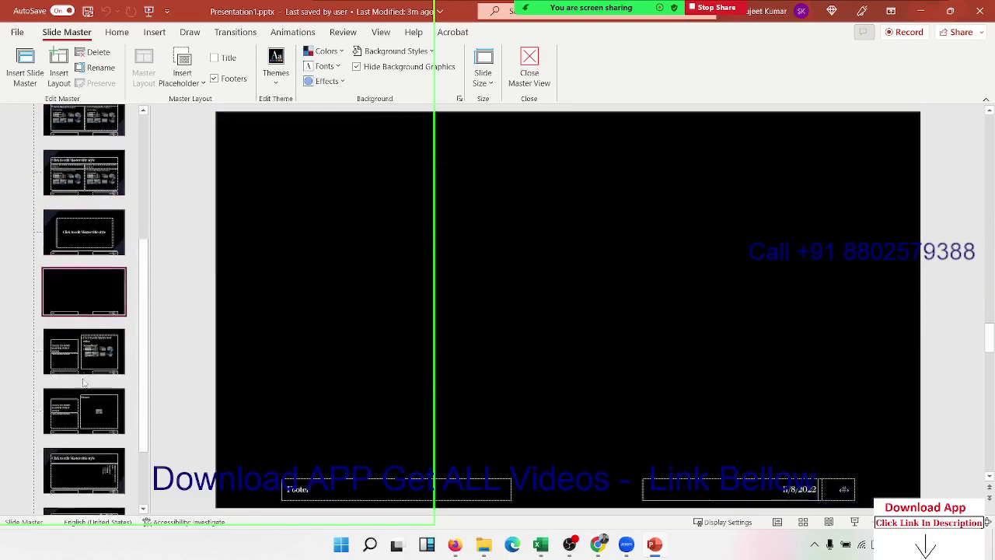
scroll(84, 383, down, 1)
click(82, 352)
click(82, 412)
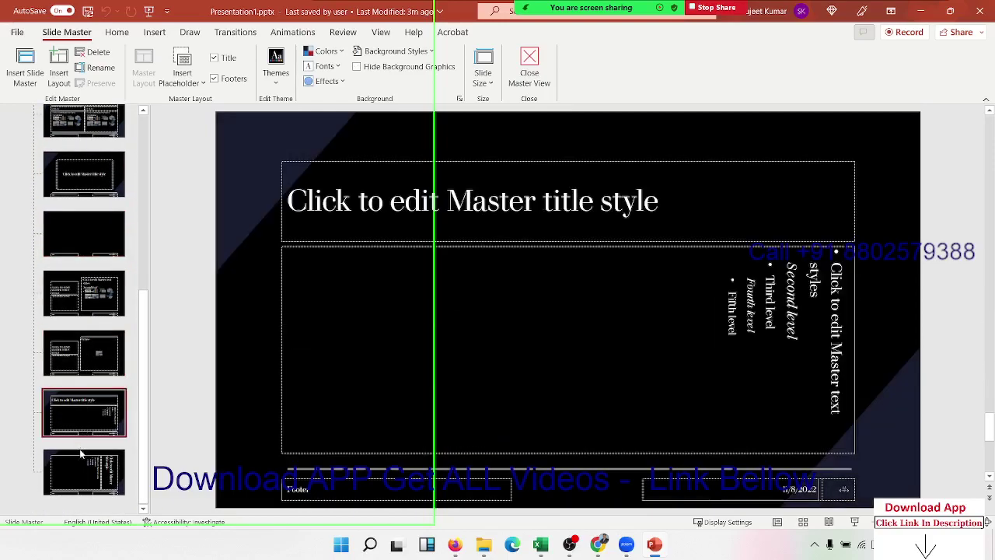
click(81, 455)
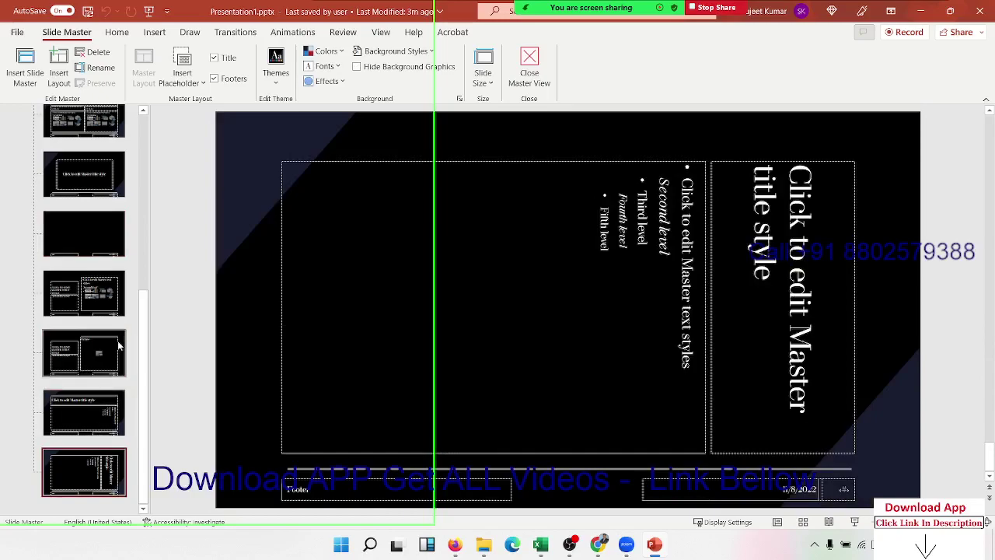
scroll(108, 374, up, 10)
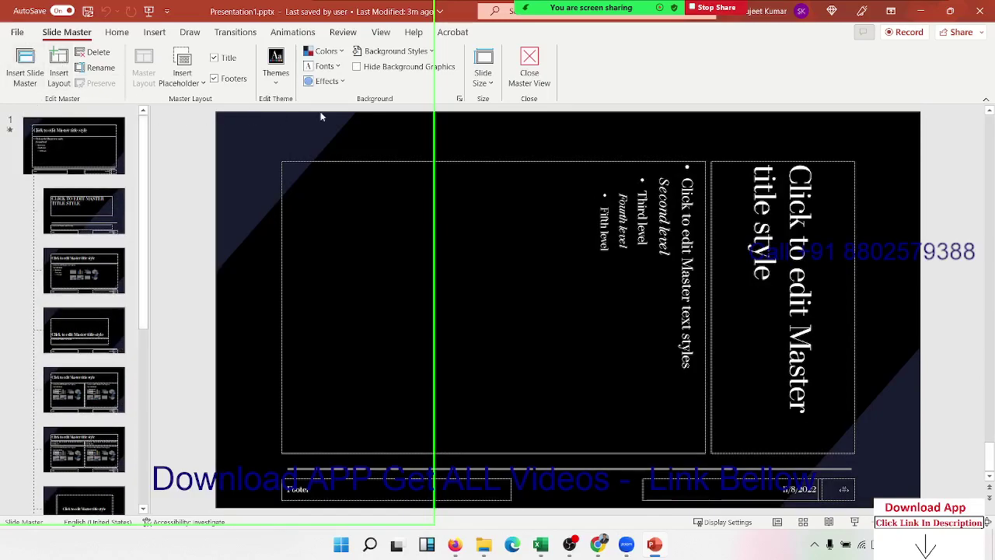
click(528, 68)
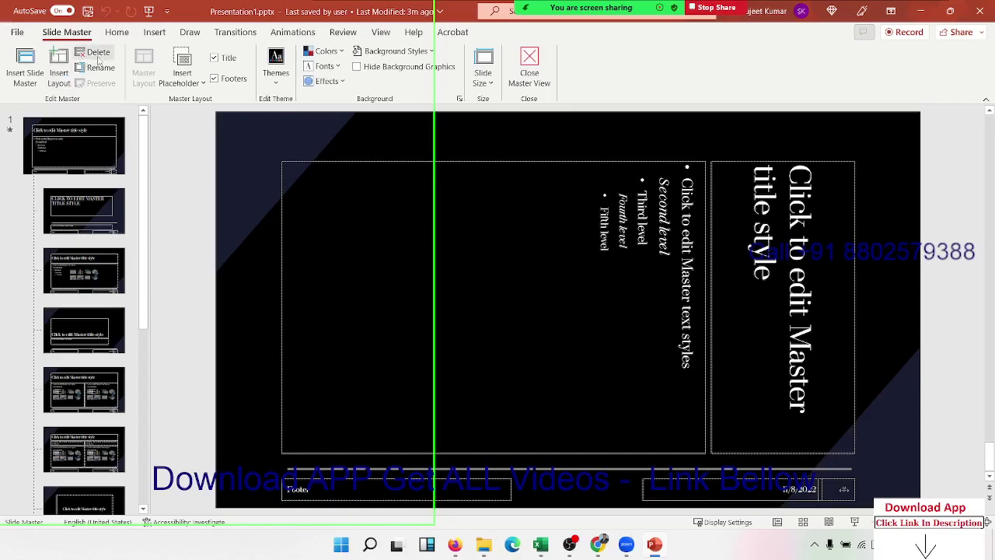
Step: Return to normal editing, then briefly show and hide gridlines from the View tab
click(528, 68)
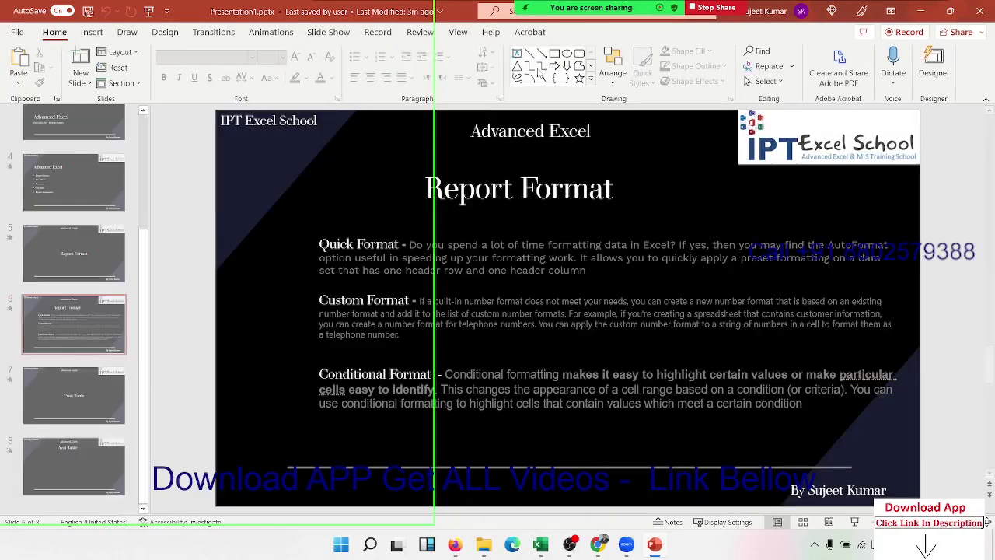
click(329, 31)
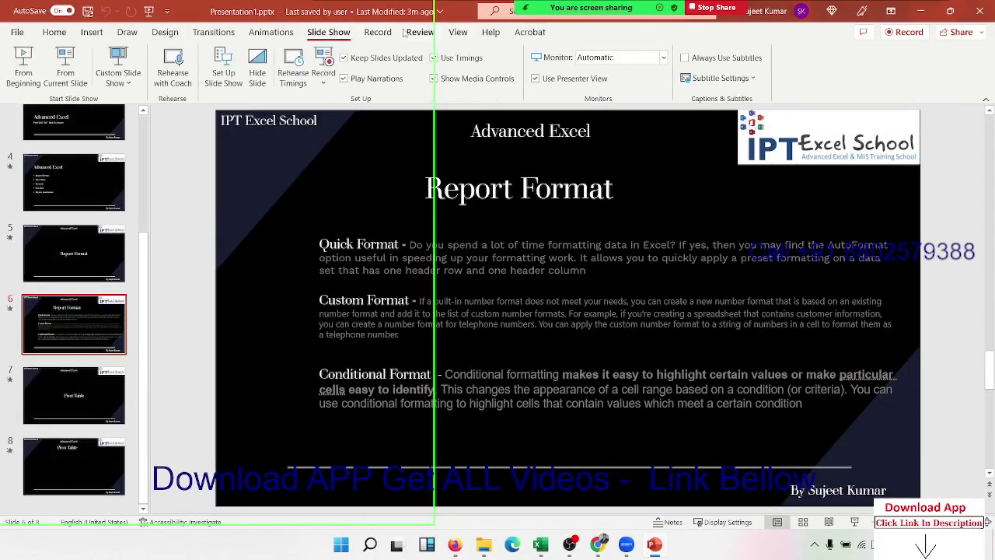
click(458, 34)
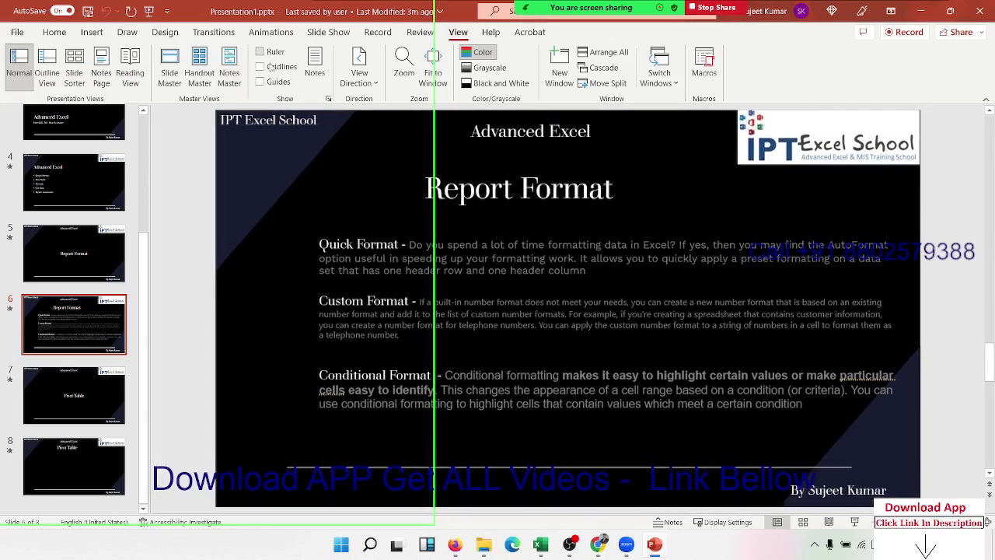
click(271, 68)
click(270, 68)
Step: Toggle the alignment guides on and off, then open the Notes pane below the slide
click(269, 81)
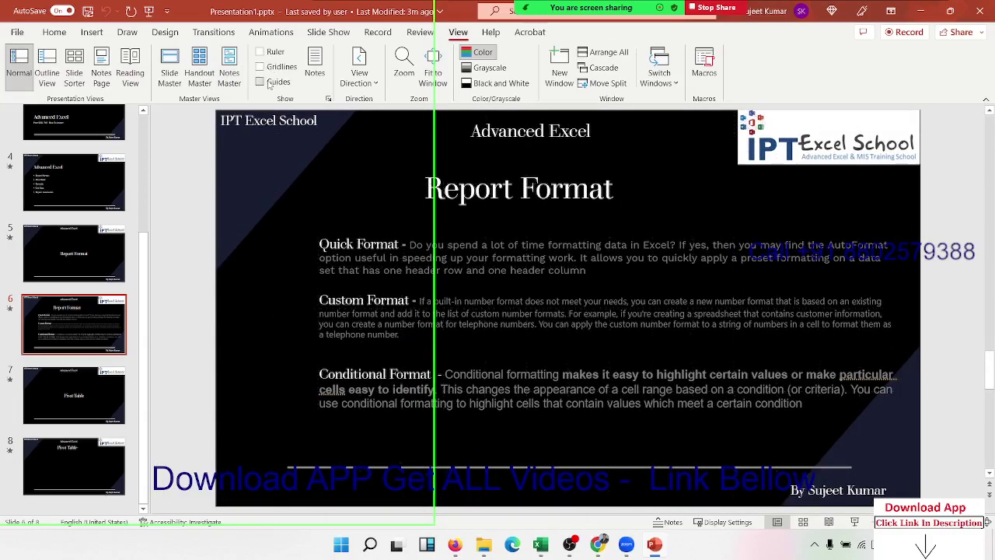
click(268, 82)
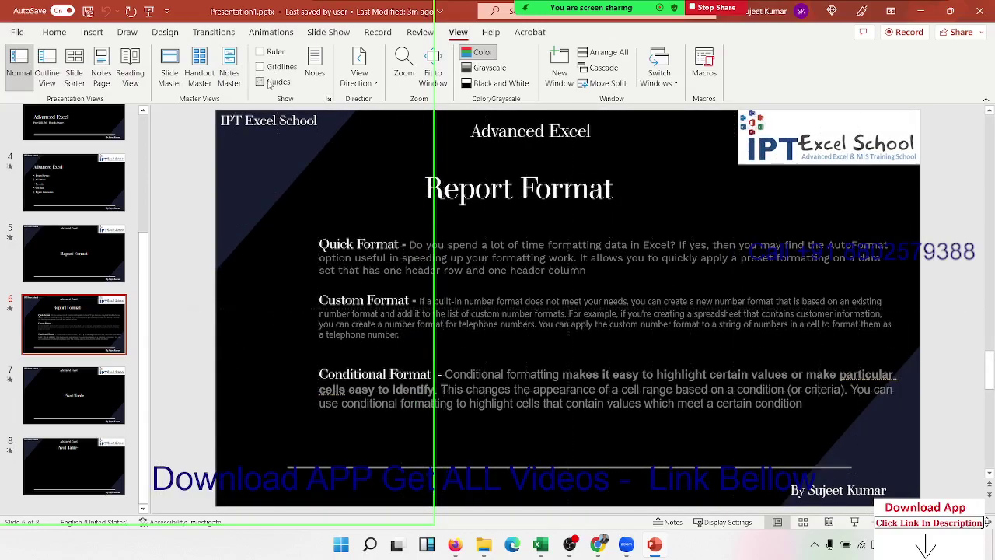
click(315, 68)
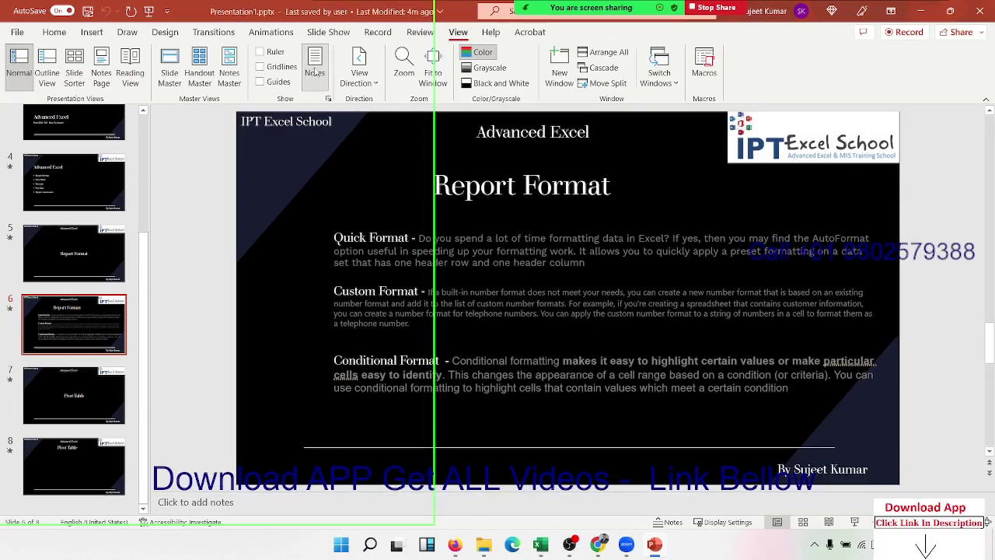
click(169, 503)
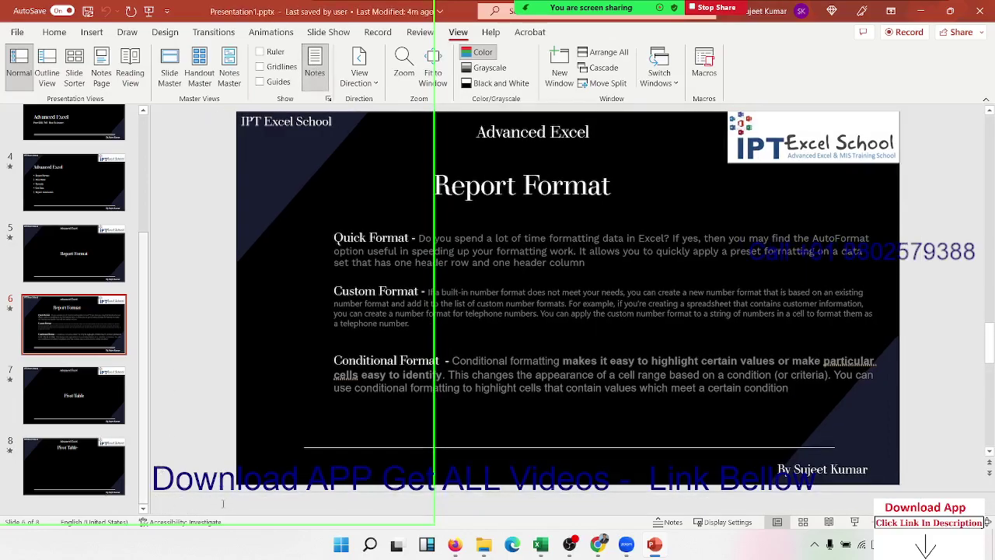
click(315, 69)
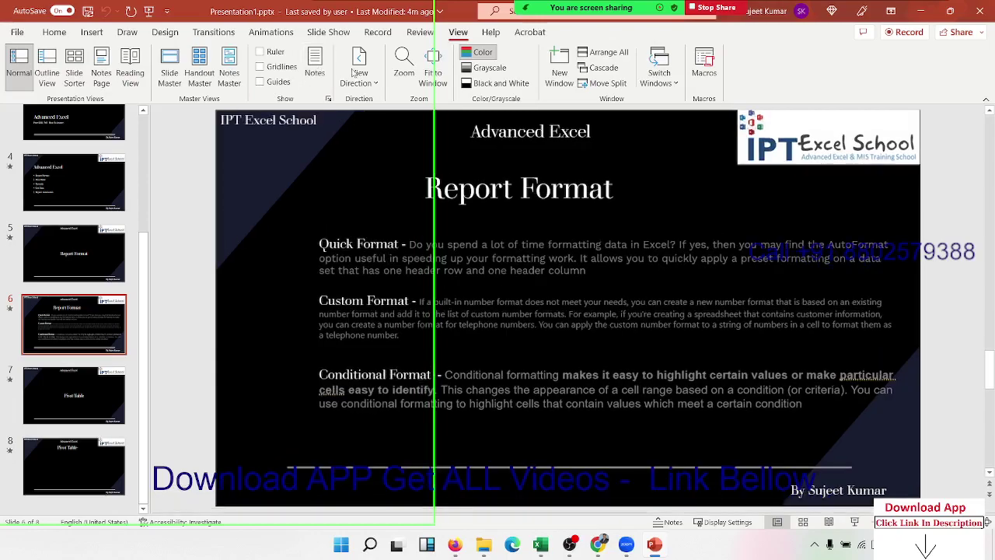
click(354, 85)
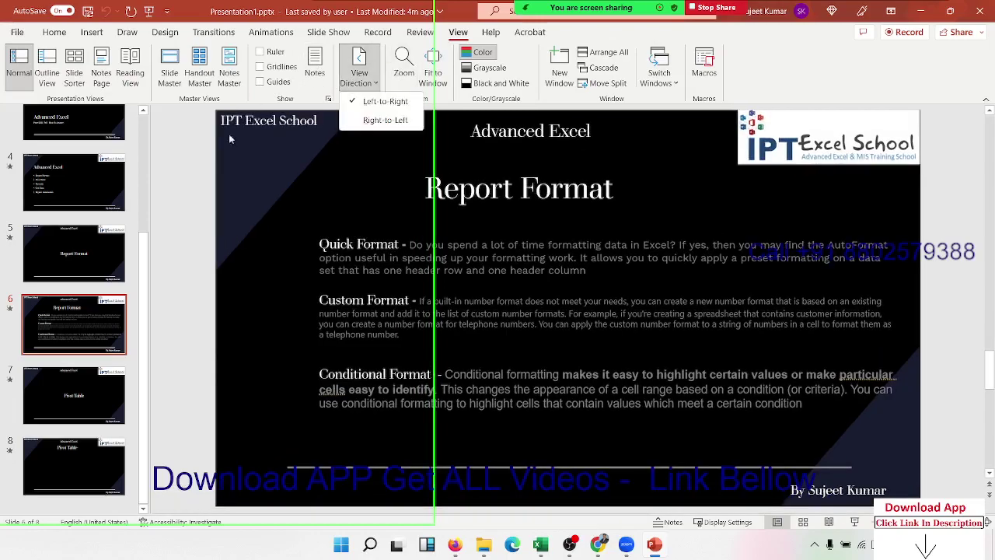
click(372, 120)
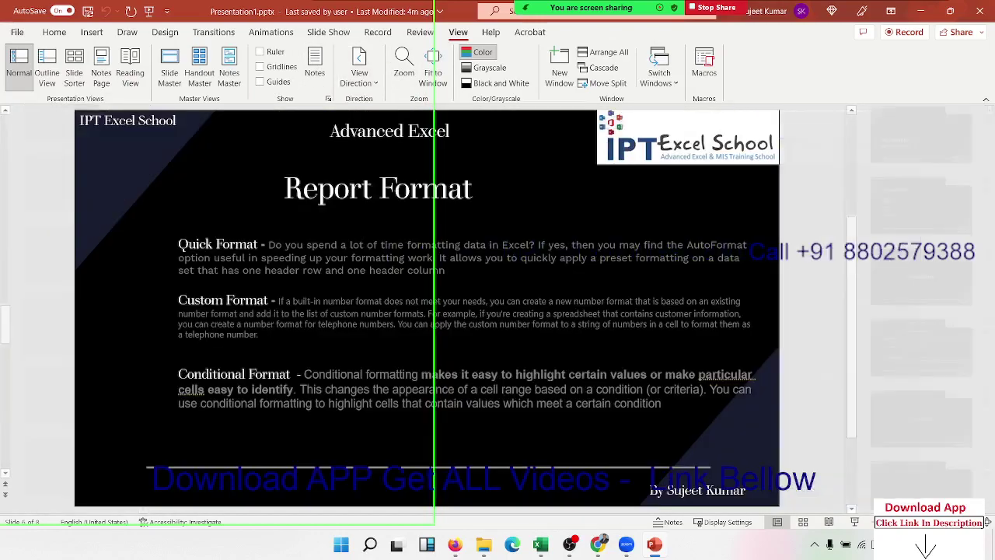
click(364, 88)
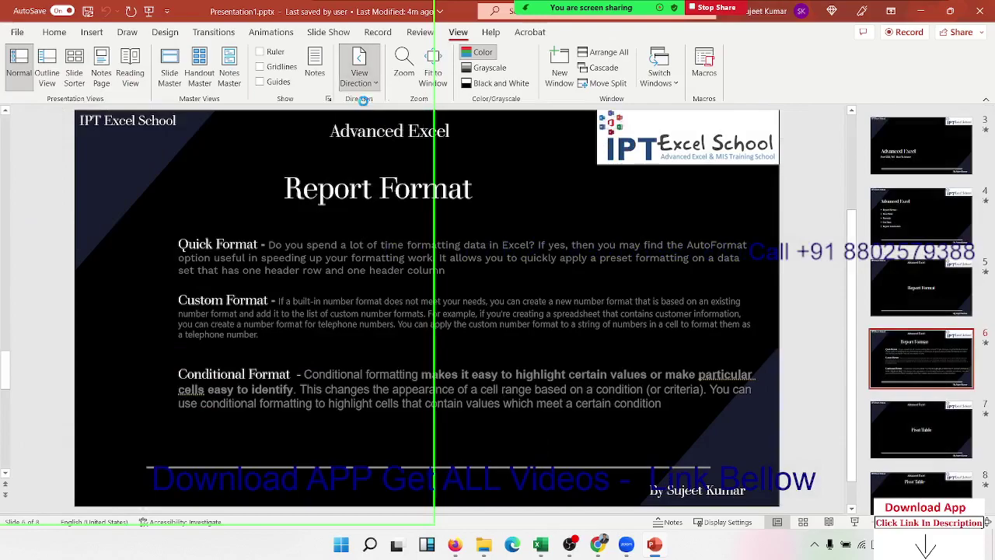
click(364, 102)
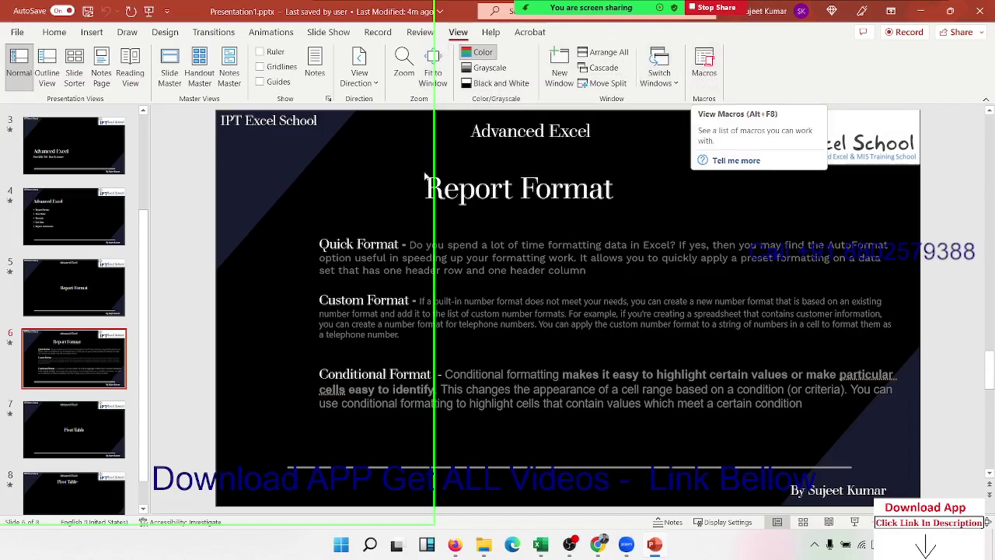
Step: Step through slides 1 to 6, ending on the Report Format slide
scroll(137, 239, up, 1)
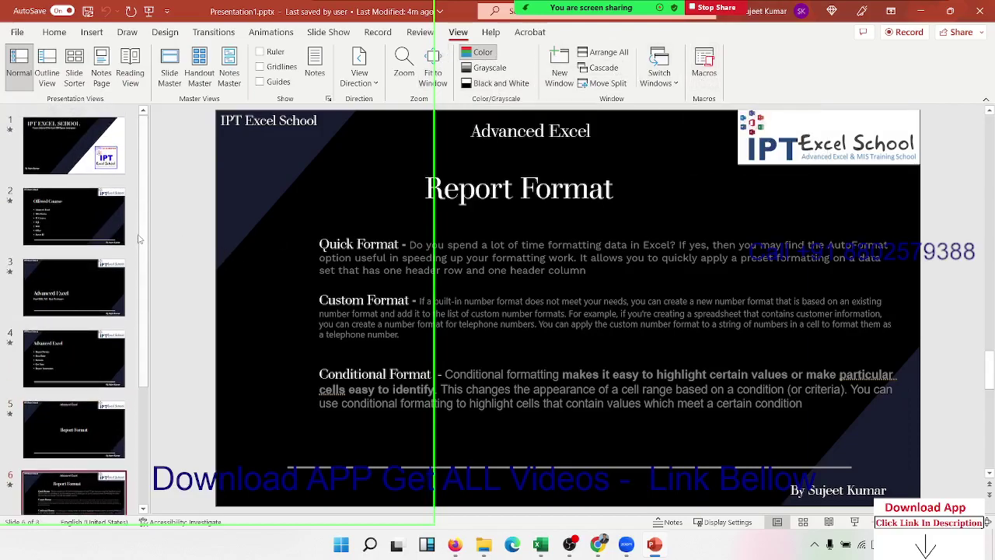
click(88, 171)
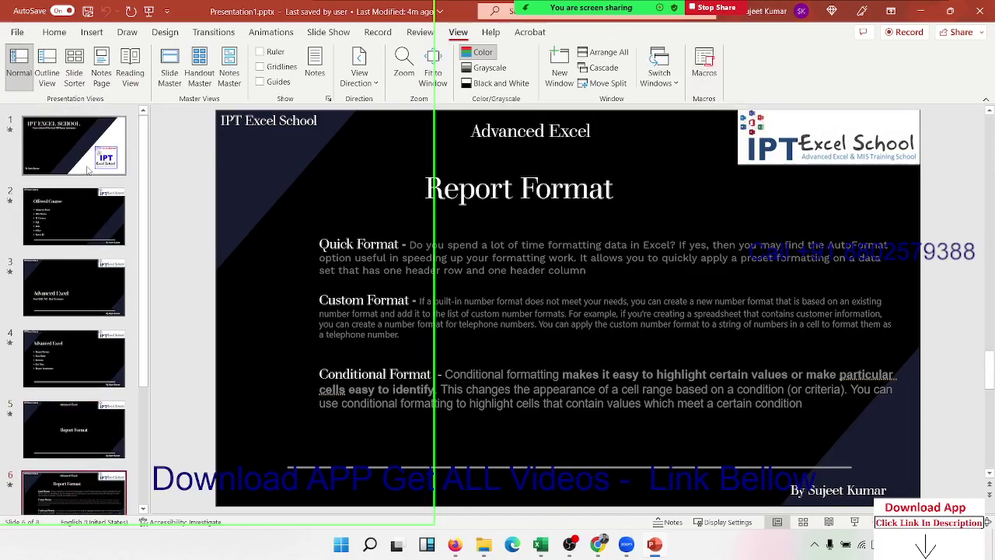
click(81, 227)
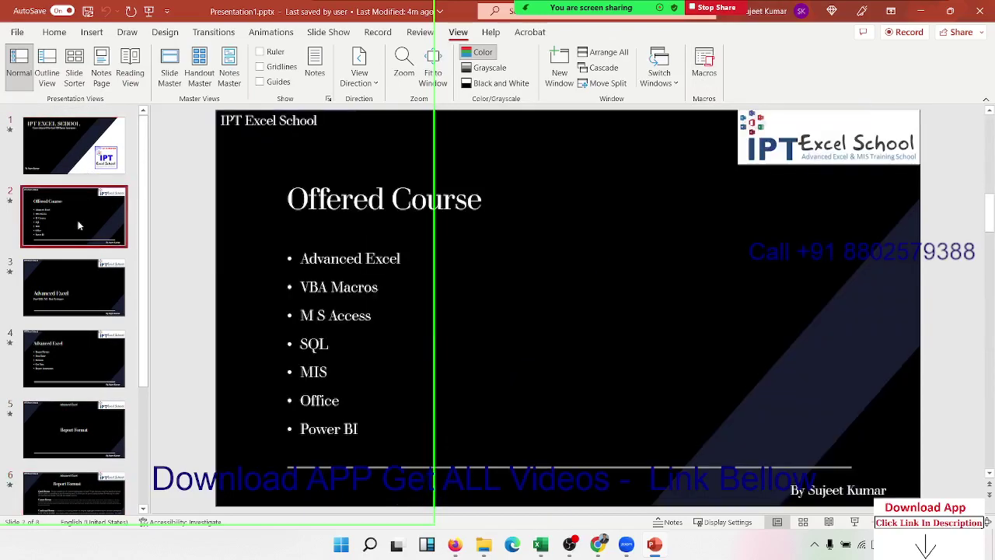
click(82, 267)
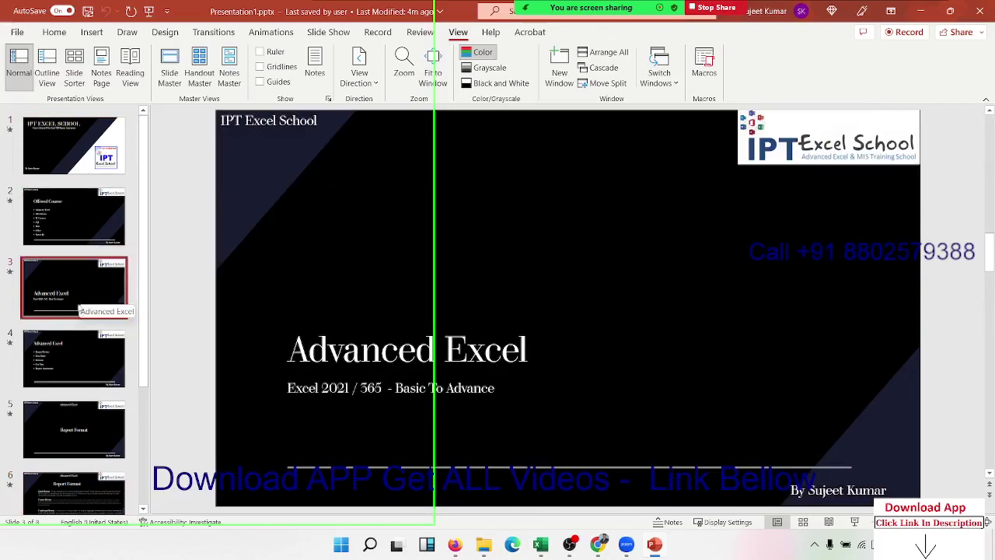
click(75, 372)
click(75, 424)
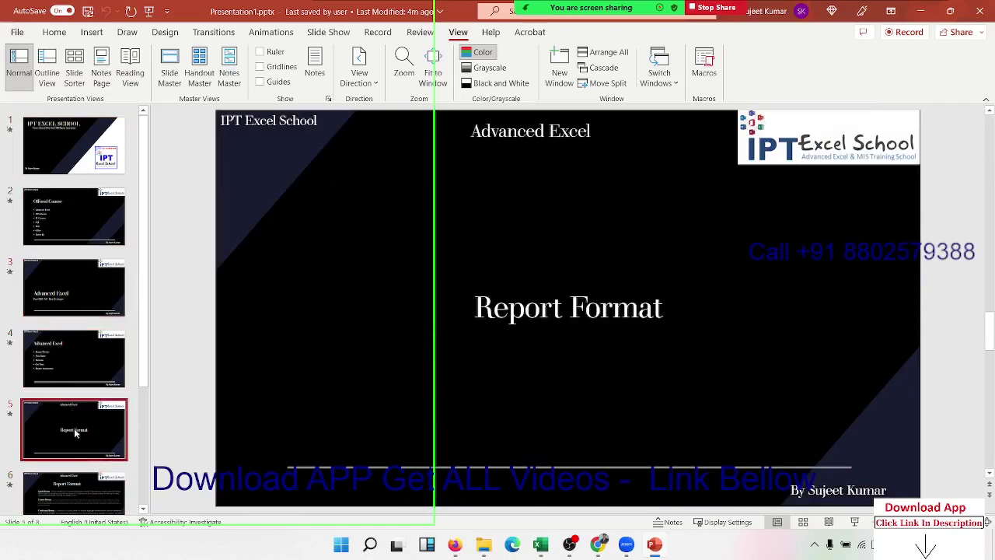
scroll(80, 417, down, 2)
click(79, 395)
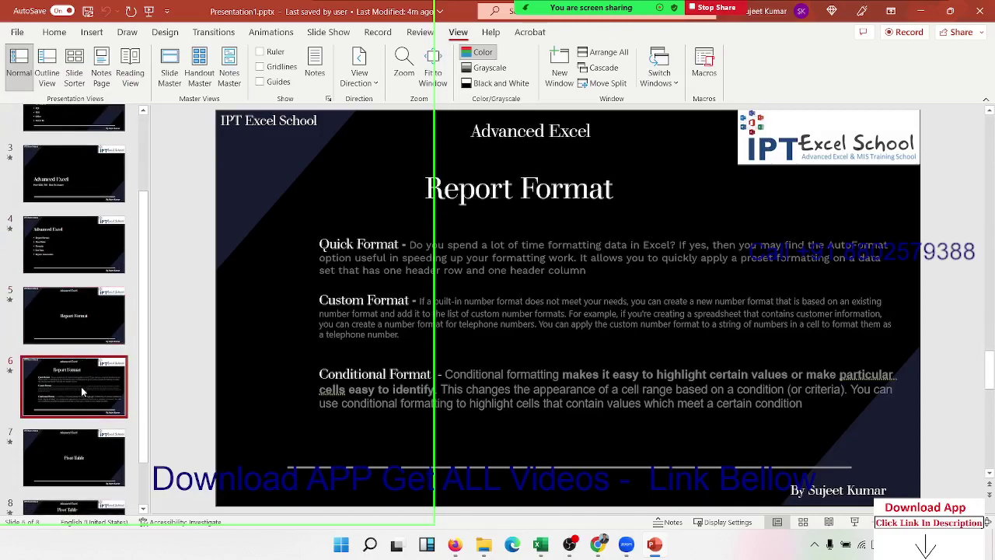
Step: Bring up the Animations tab for the Report Format slide
click(378, 32)
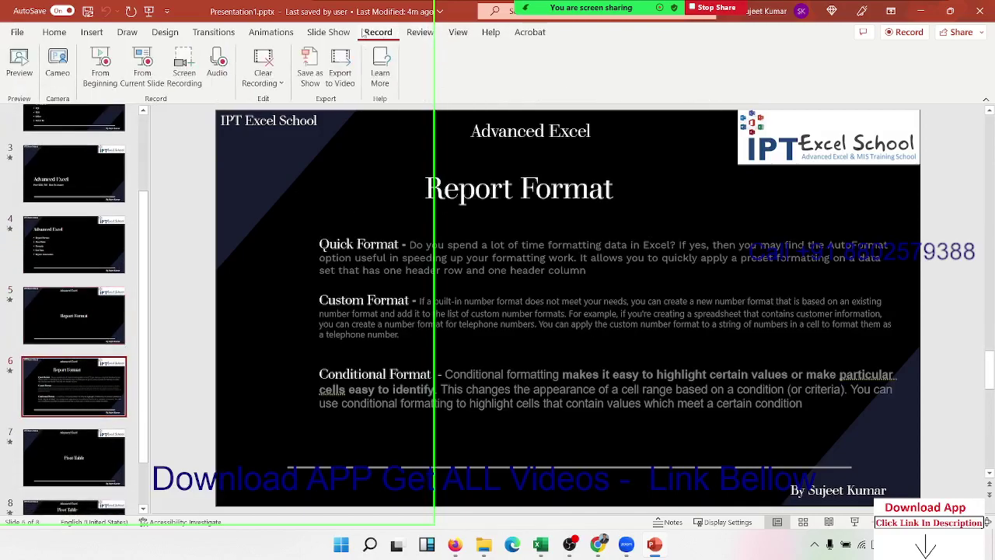
click(311, 33)
click(280, 34)
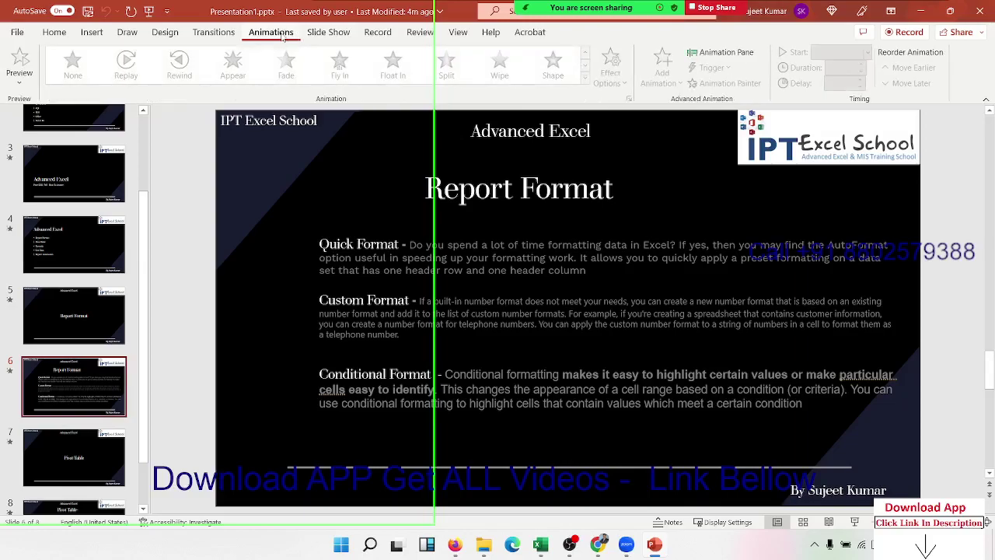